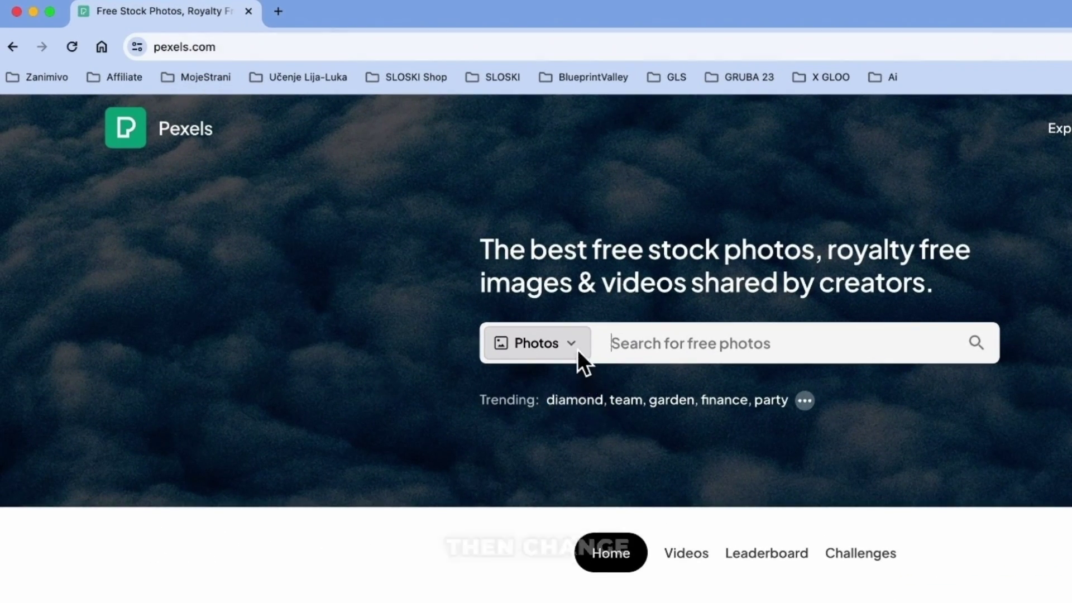
# Switch the Pexels search type to Videos and search for 'Intro'
pyautogui.click(575, 347)
pyautogui.click(542, 427)
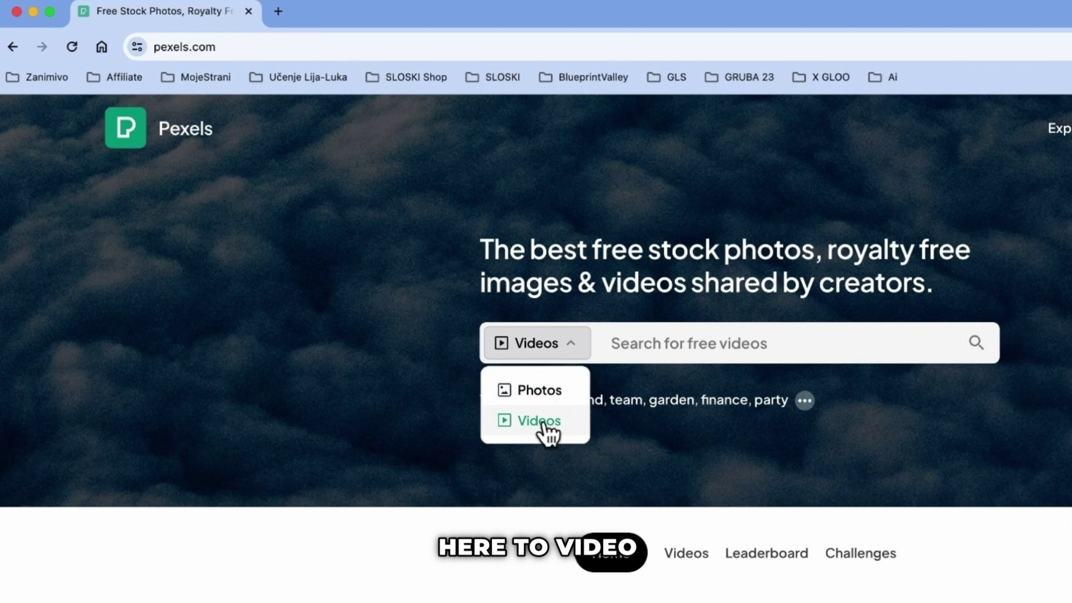
pyautogui.click(639, 337)
pyautogui.write('In')
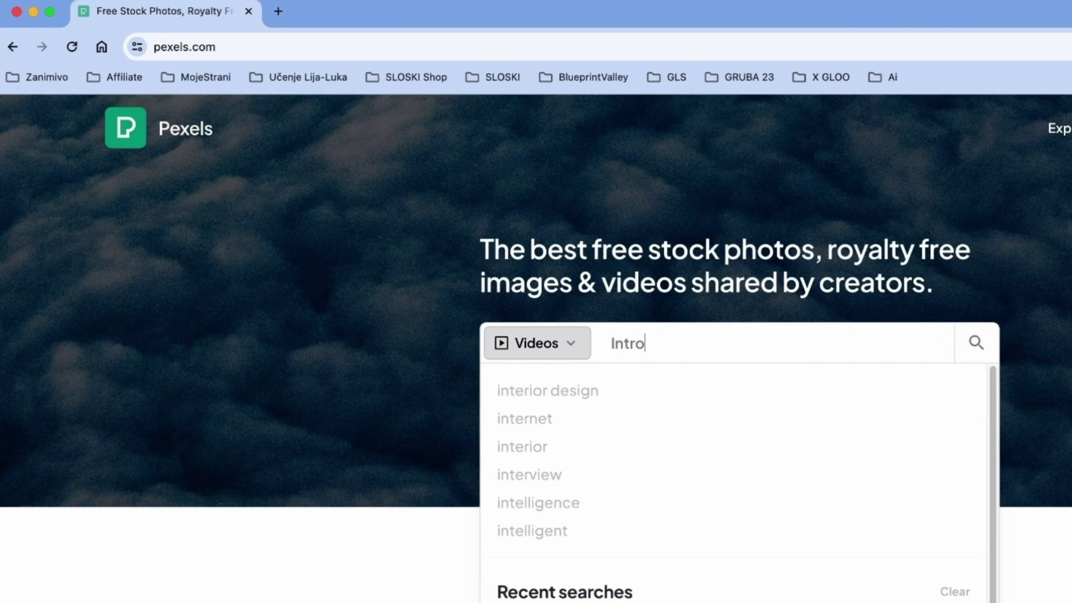
pyautogui.write('tro')
pyautogui.press('Return')
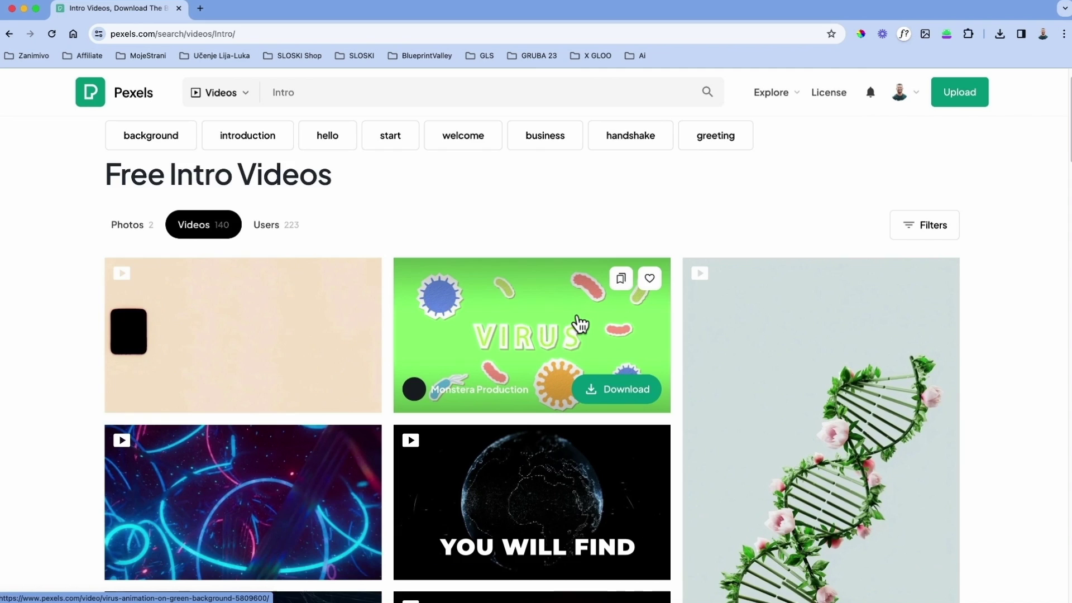
# Download the soft smoke on black background video from the results
pyautogui.scroll(-5, 580, 323)
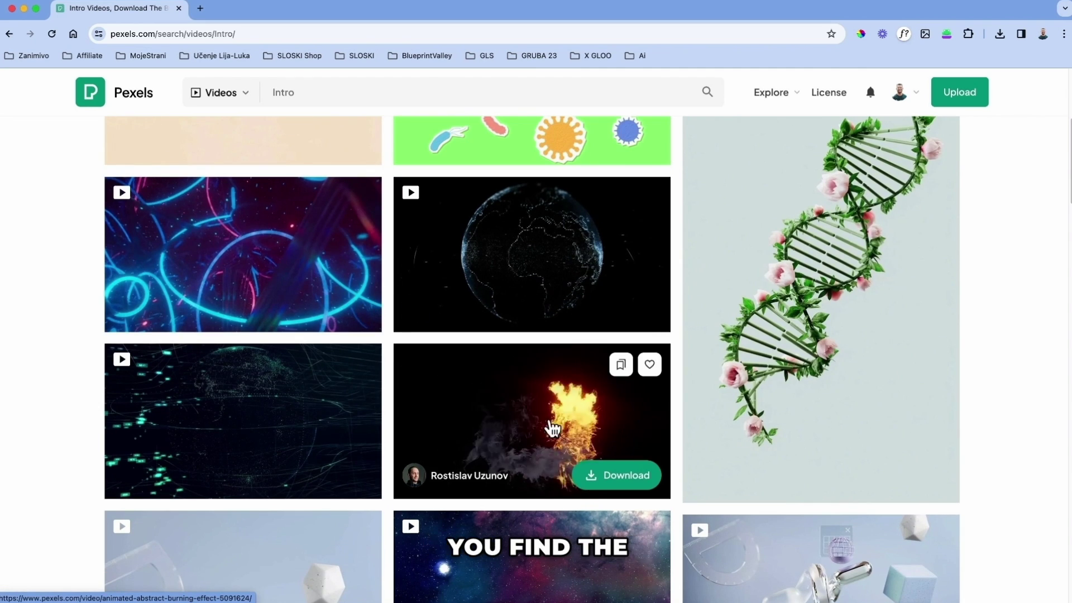
pyautogui.scroll(-10, 545, 426)
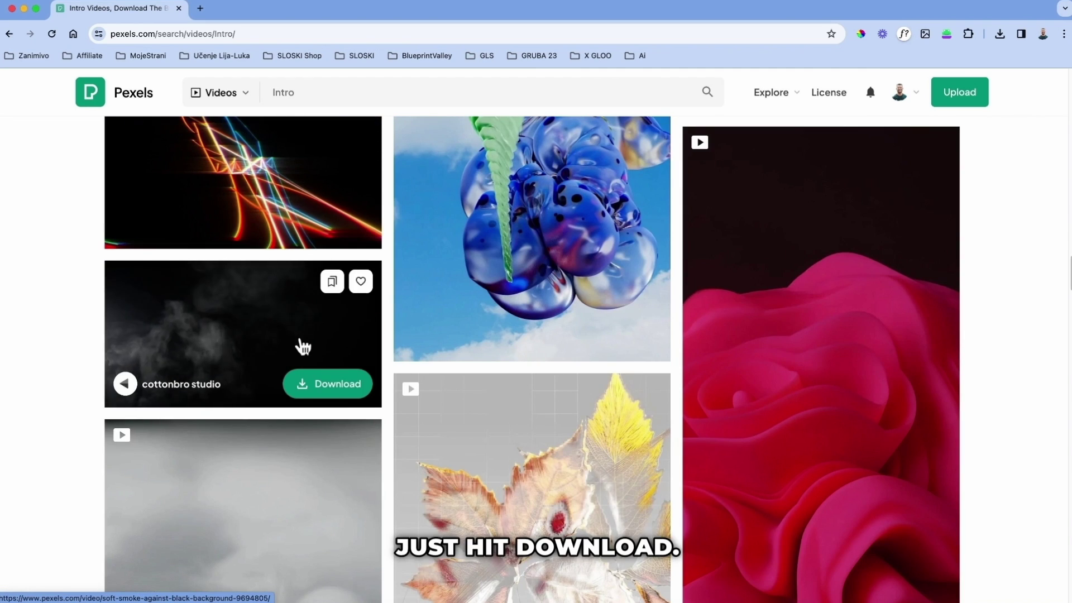
pyautogui.click(335, 385)
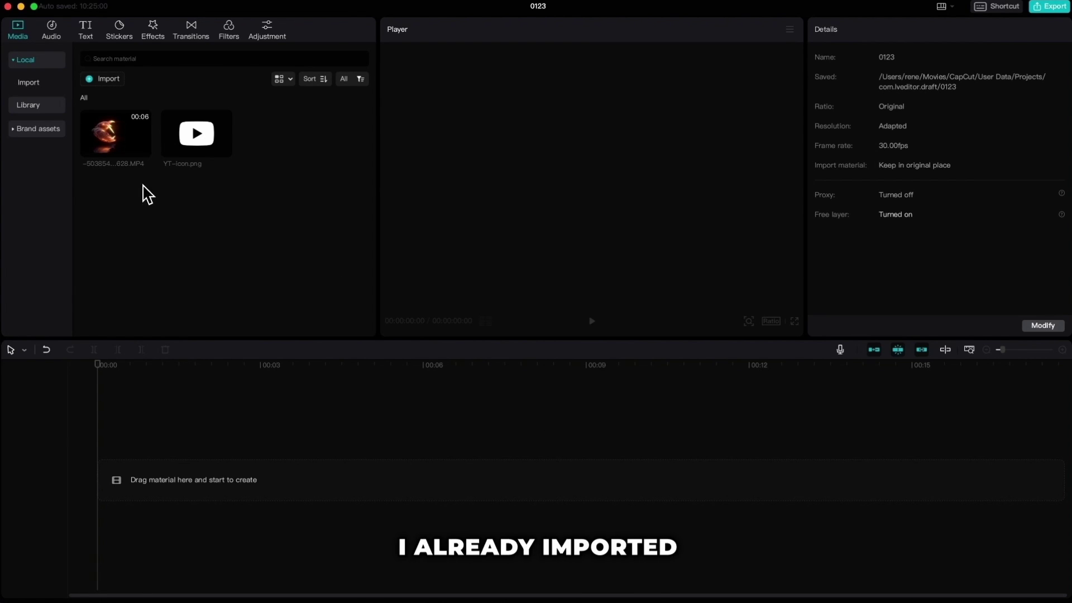
# Add the fireball MP4 to the timeline and set the playhead to about 00:03
pyautogui.moveTo(143, 152)
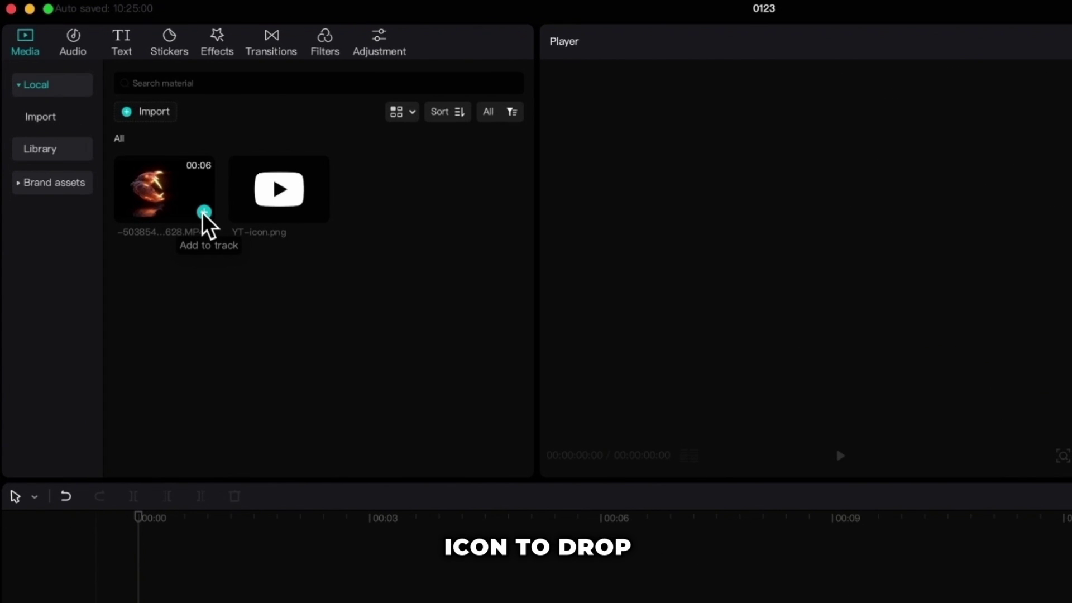
pyautogui.click(204, 212)
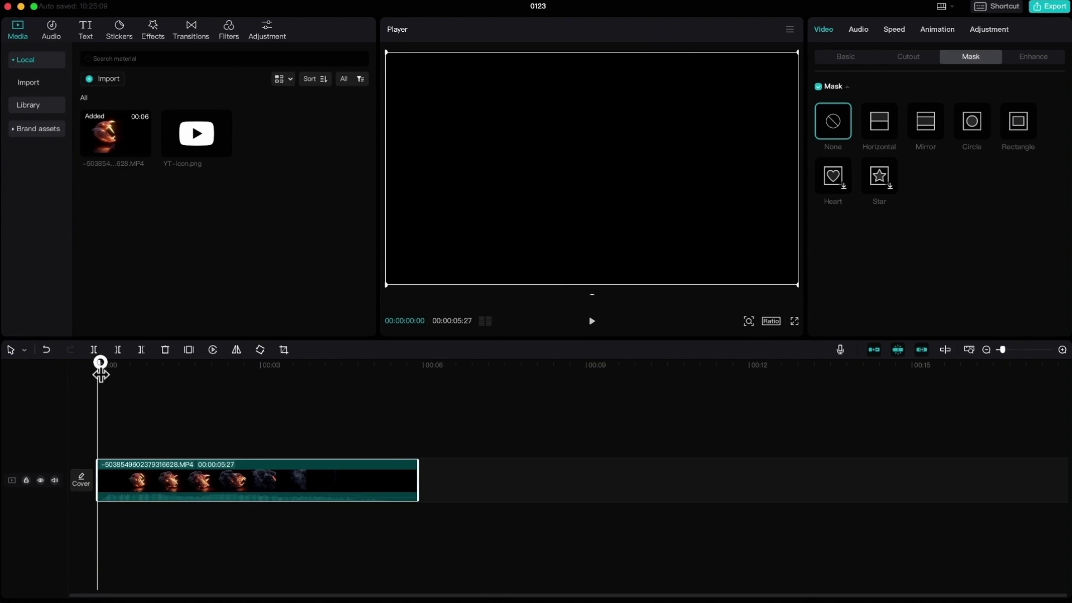
pyautogui.moveTo(103, 366); pyautogui.dragTo(287, 402)
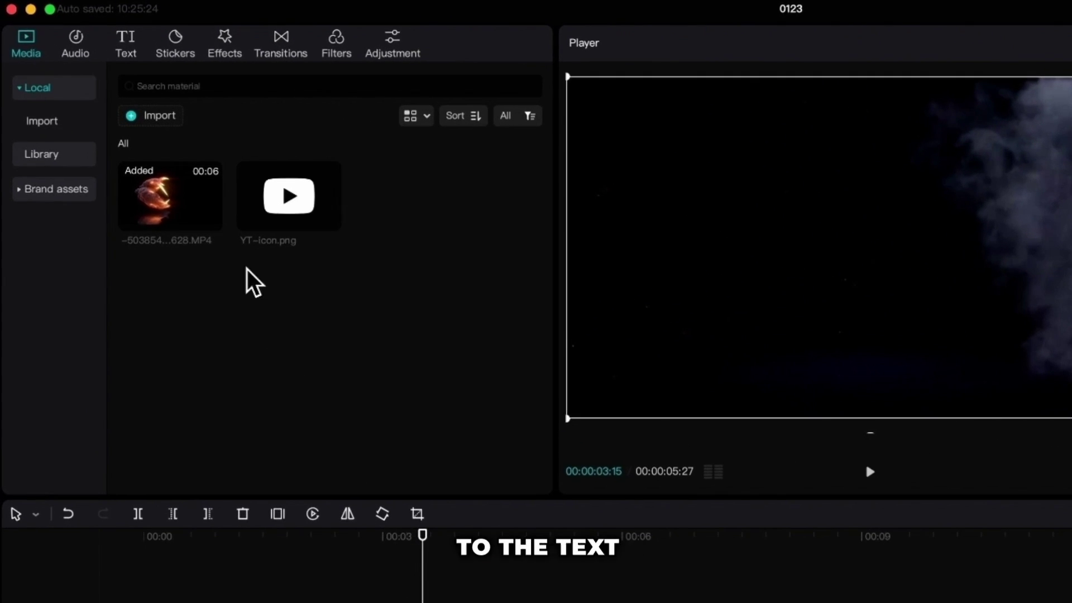
# Add a Default text title, replace it with the creator's name, and shrink it
pyautogui.click(126, 42)
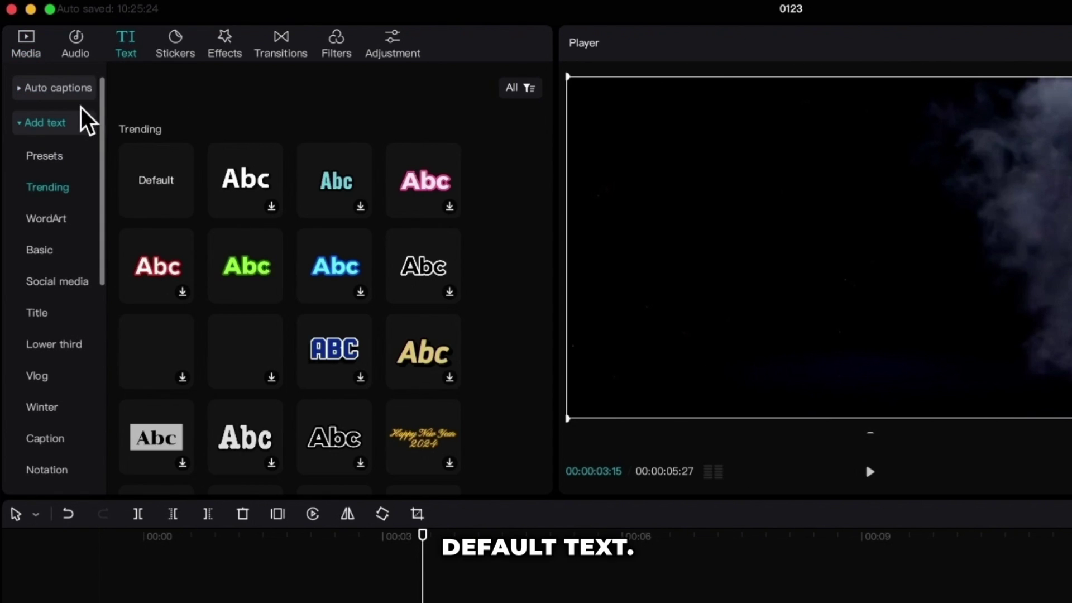
pyautogui.click(182, 208)
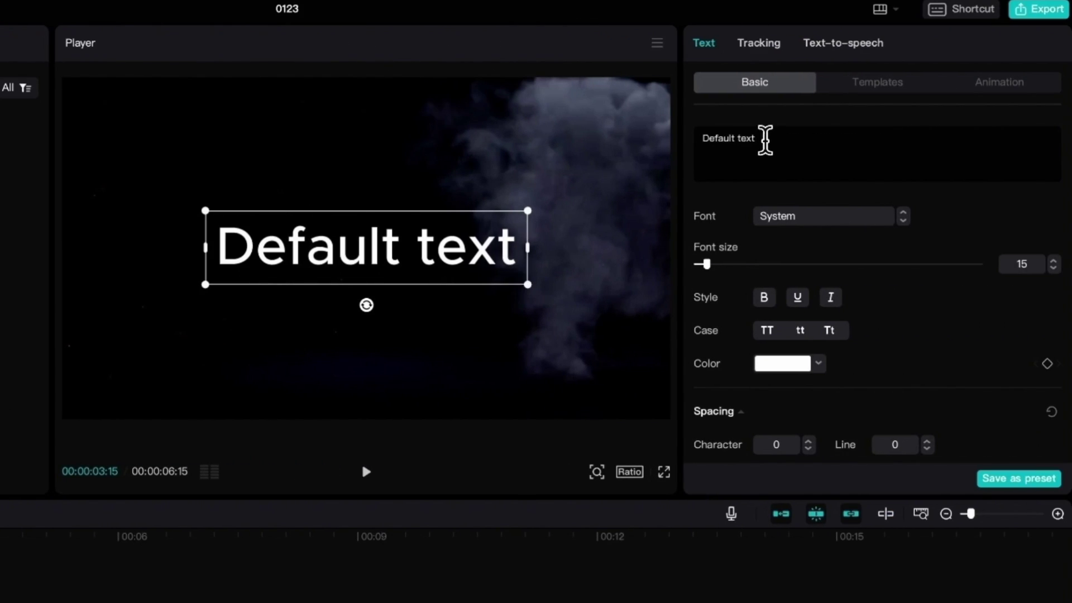
pyautogui.moveTo(765, 138); pyautogui.dragTo(686, 148)
pyautogui.write('RENE')
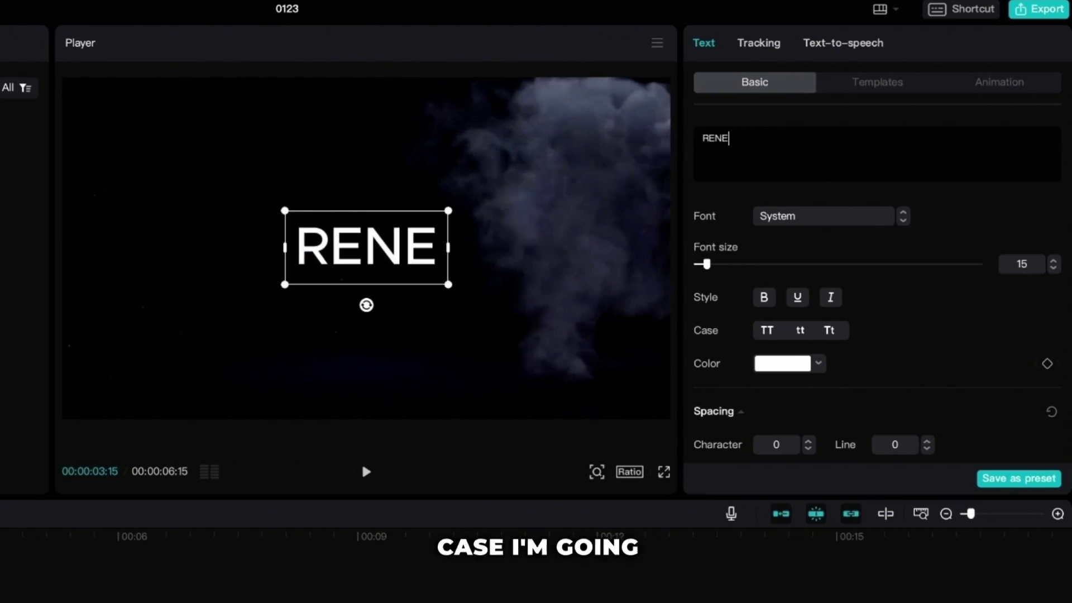
pyautogui.write(' MLEKUZ')
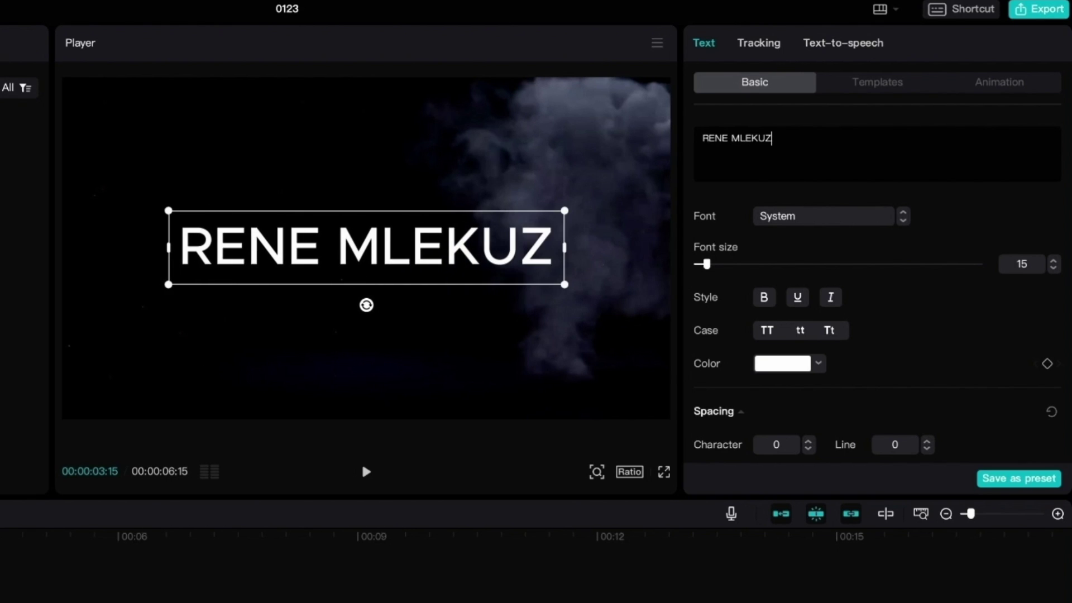
pyautogui.moveTo(564, 284); pyautogui.dragTo(412, 242)
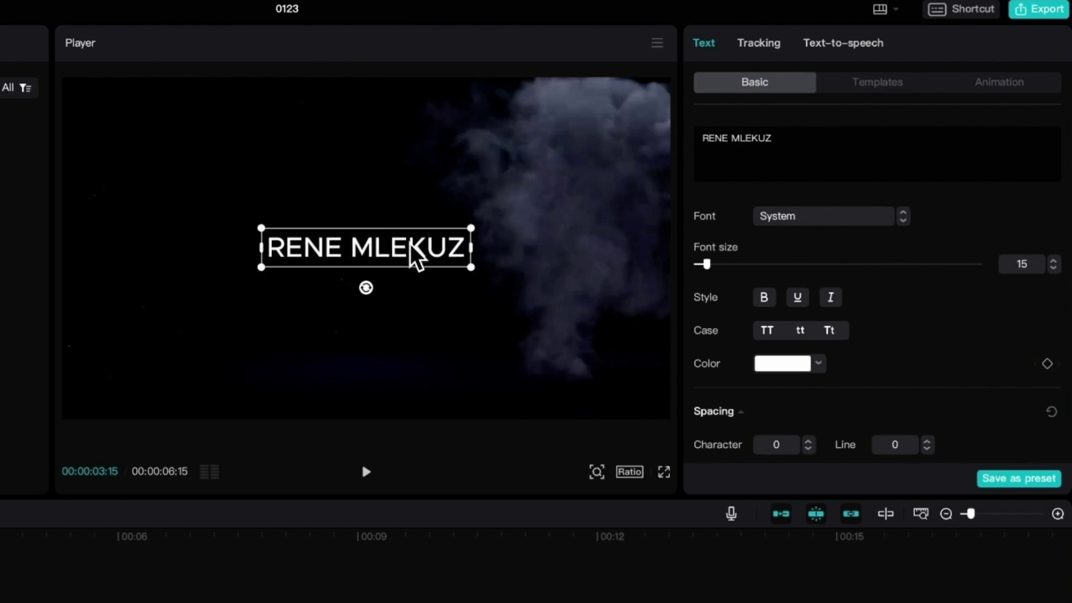
# Widen the title's character spacing and turn on Glow at intensity 33
pyautogui.scroll(-2, 930, 318)
pyautogui.click(809, 321)
pyautogui.click(809, 321)
pyautogui.click(809, 321)
pyautogui.click(810, 321)
pyautogui.click(809, 321)
pyautogui.click(809, 321)
pyautogui.click(809, 321)
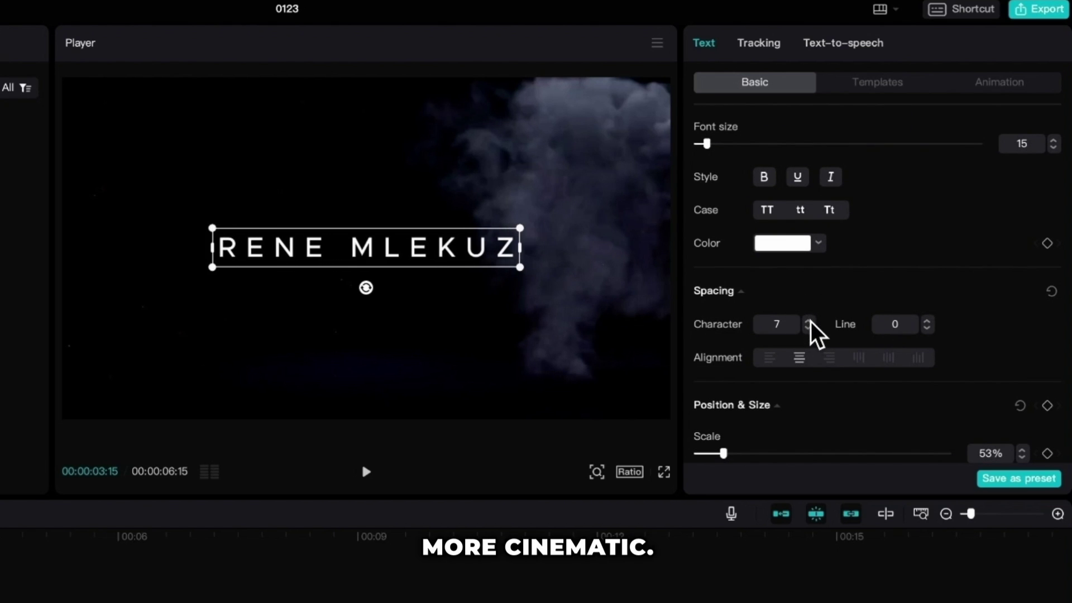
pyautogui.click(810, 321)
pyautogui.scroll(-10, 914, 377)
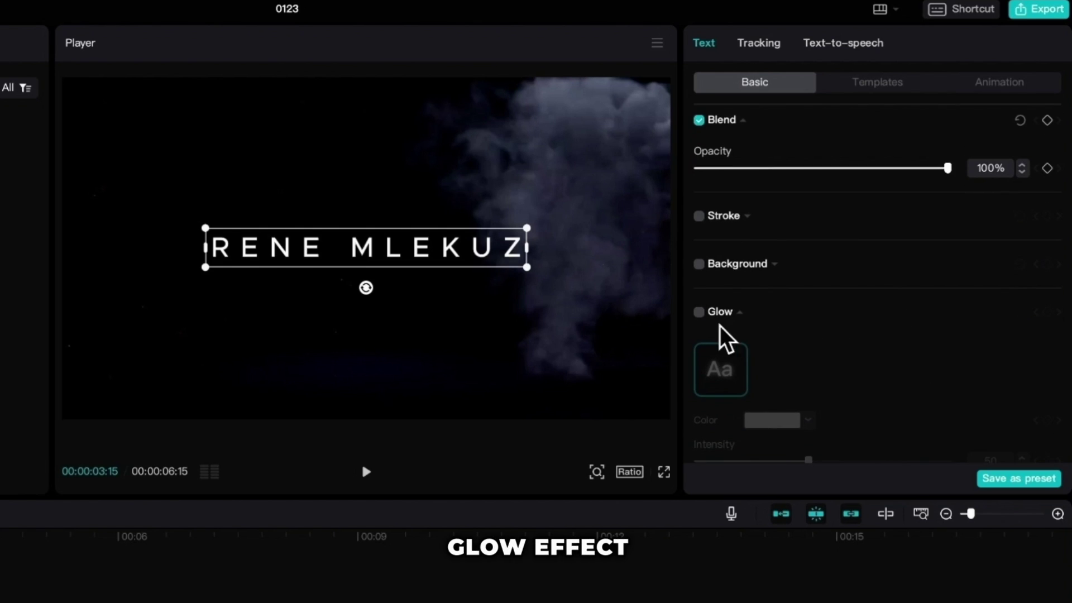
pyautogui.click(699, 311)
pyautogui.scroll(-2, 865, 386)
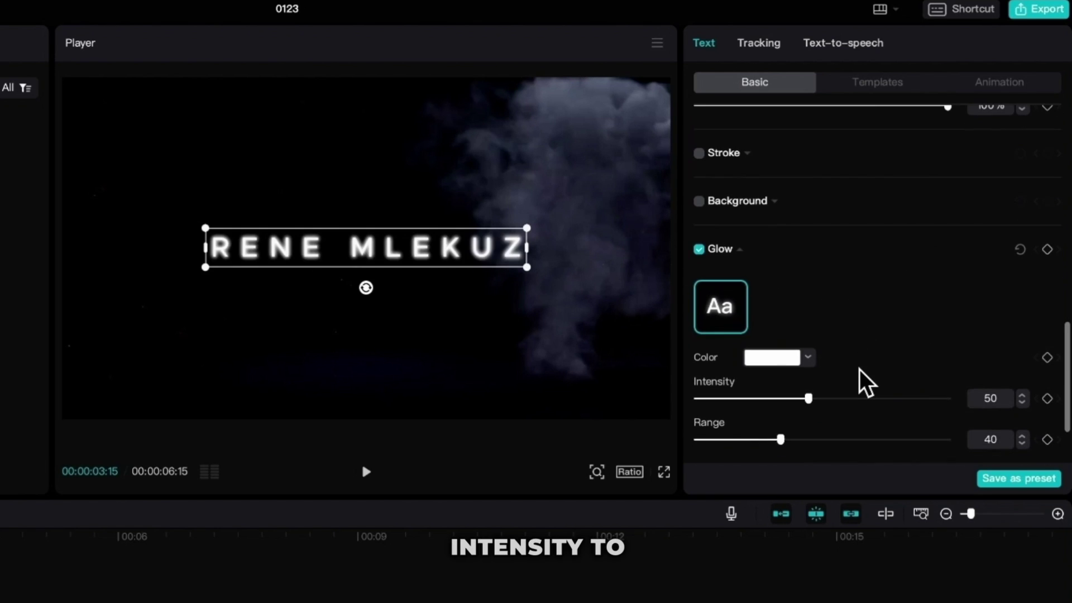
pyautogui.moveTo(808, 398); pyautogui.dragTo(763, 399)
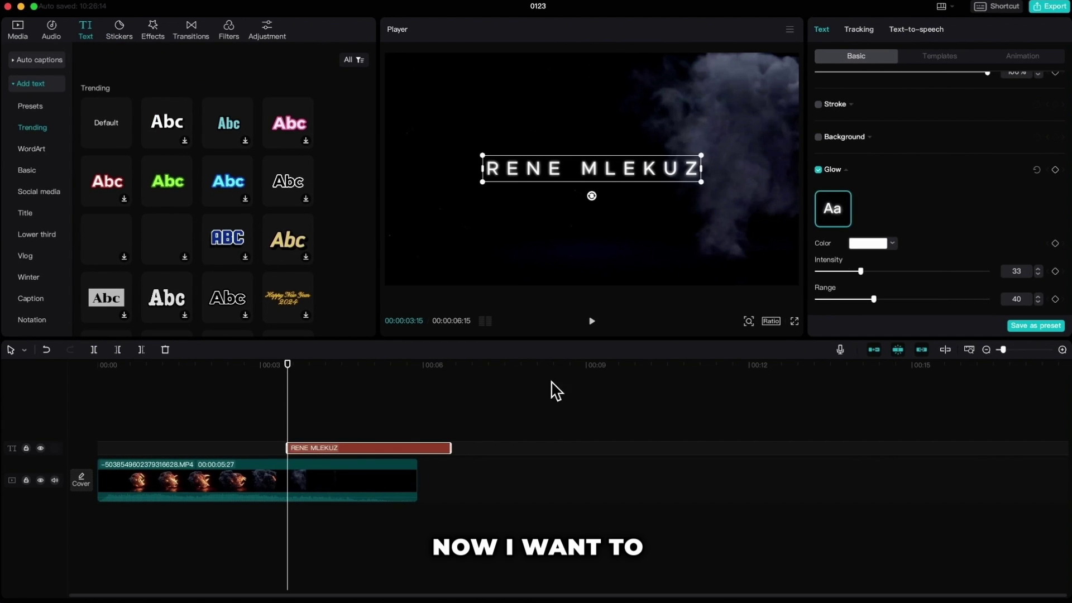
# At 00:02:16, convert the name text clip into a compound clip
pyautogui.moveTo(287, 370); pyautogui.dragTo(253, 369)
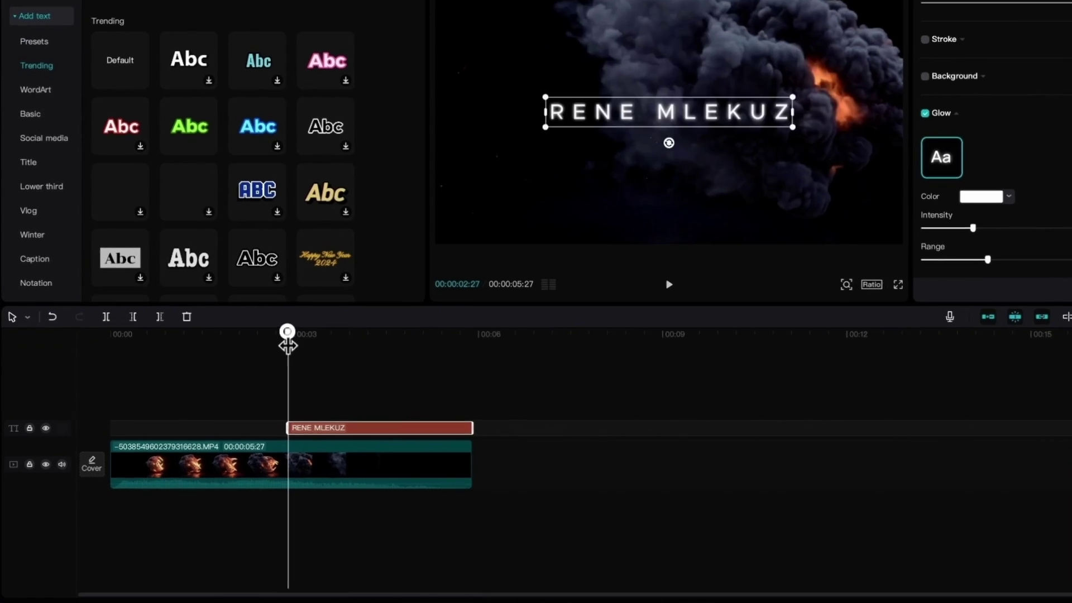
pyautogui.click(235, 408)
pyautogui.rightClick(427, 405)
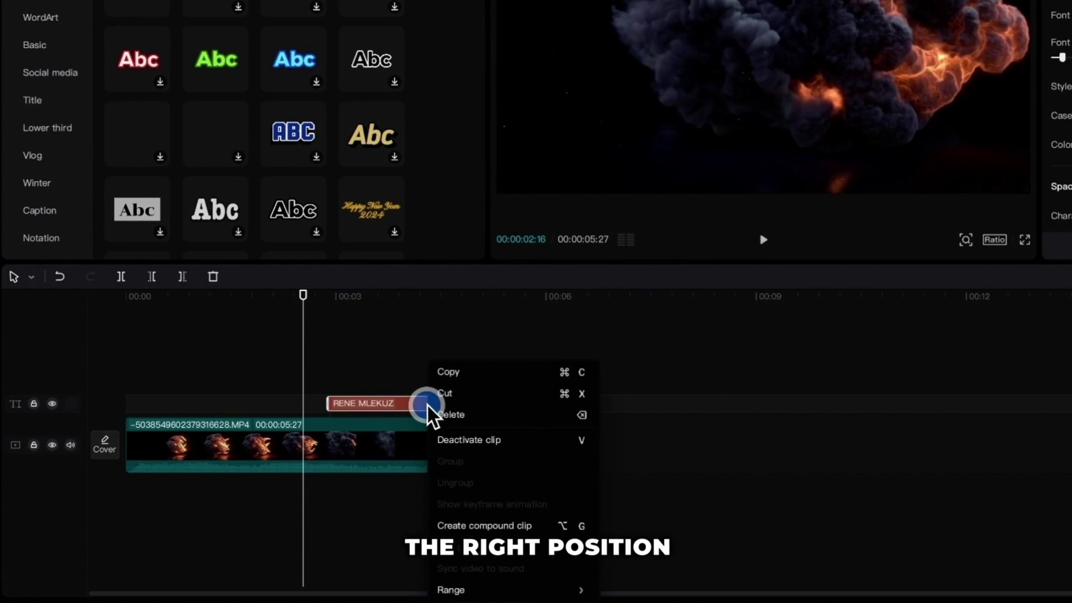
pyautogui.click(461, 526)
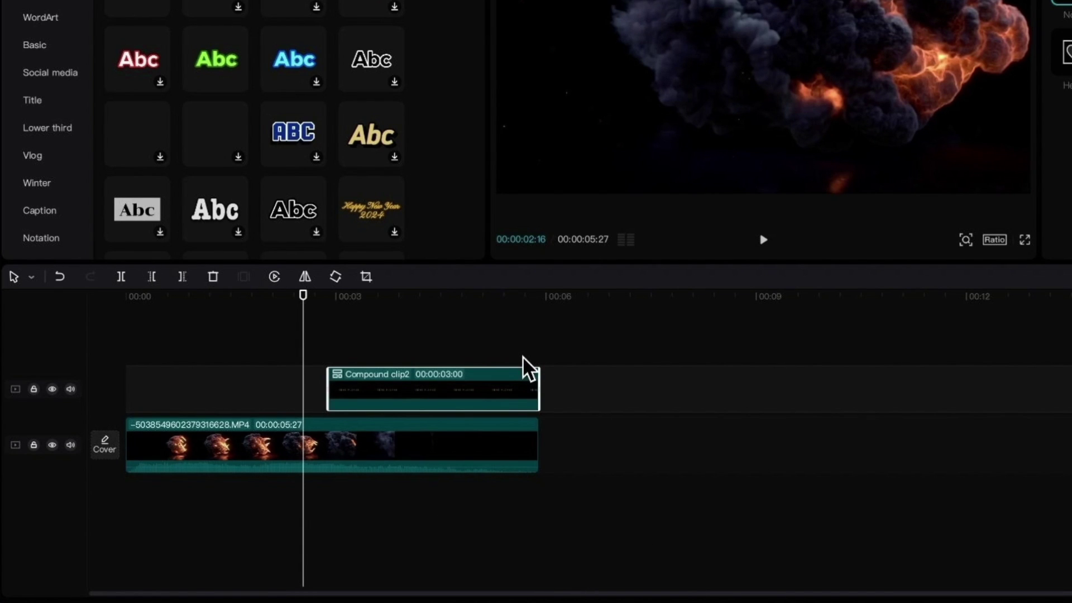
# Give the compound clip a Horizontal mask rotated to -90° with feather 49
pyautogui.moveTo(304, 307); pyautogui.dragTo(327, 307)
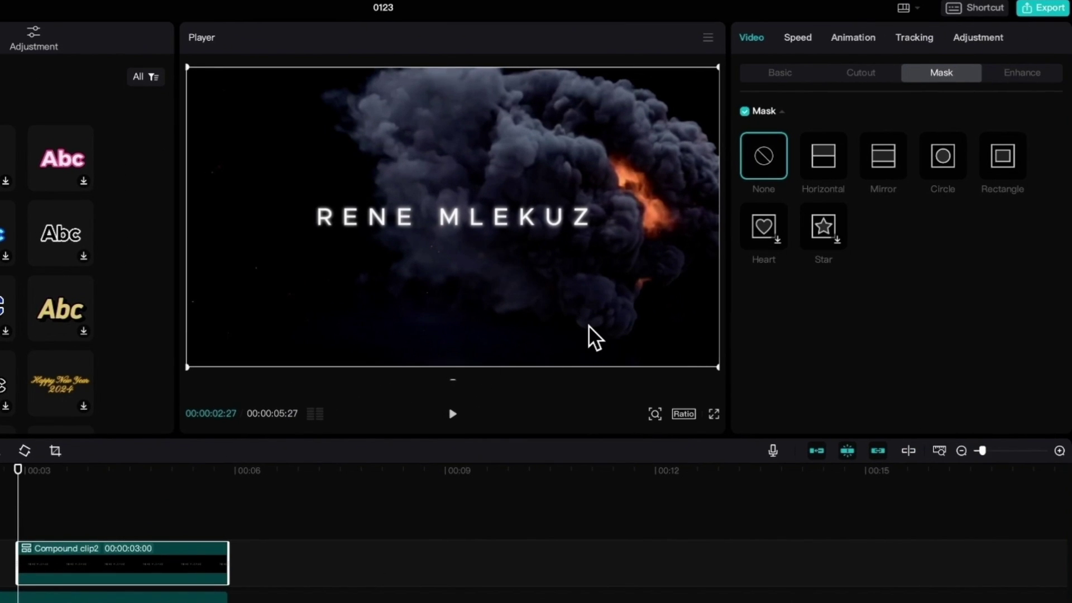
pyautogui.click(829, 163)
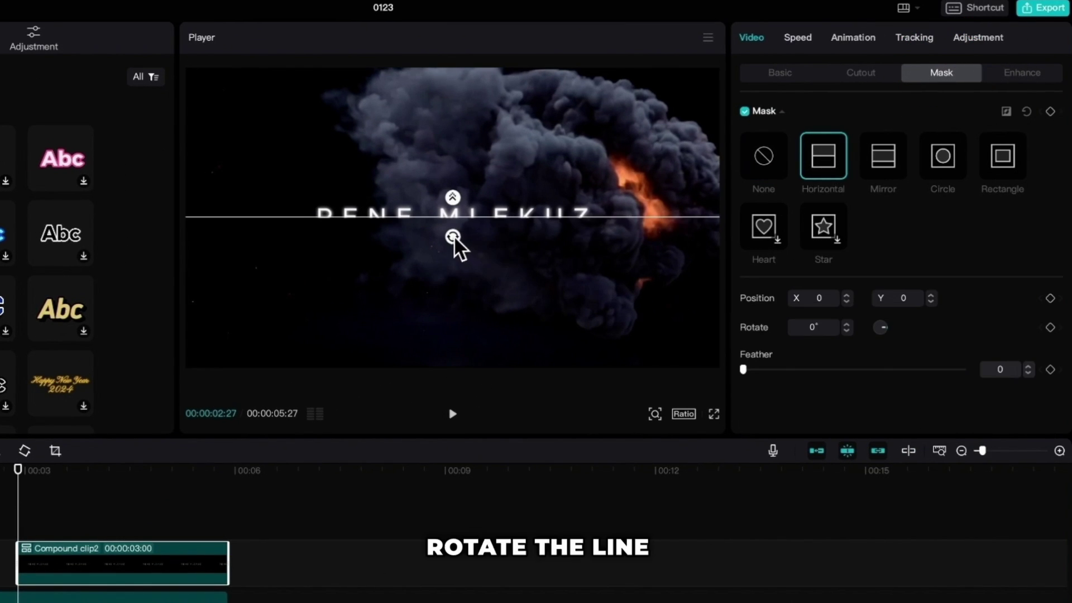
pyautogui.moveTo(453, 239); pyautogui.dragTo(492, 221)
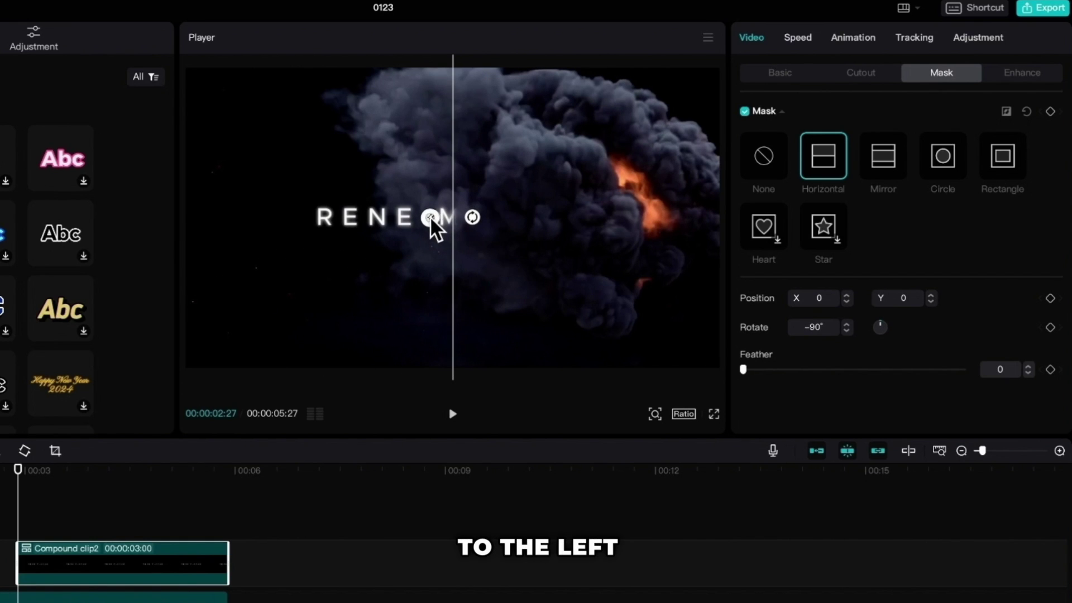
pyautogui.moveTo(416, 218); pyautogui.dragTo(274, 222)
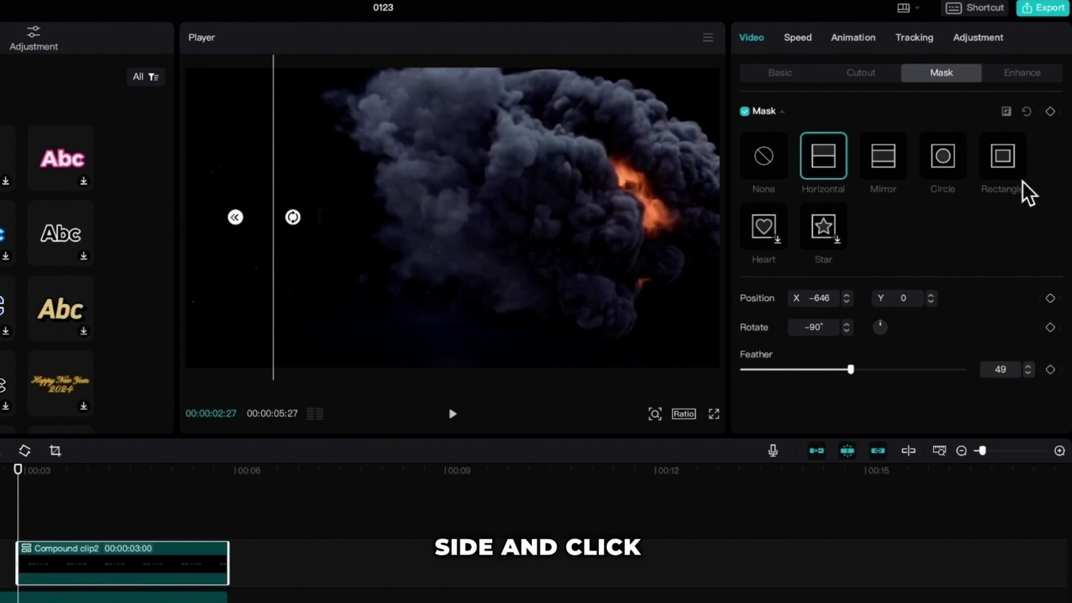
# Keyframe the mask, then at 00:03:16 slide it right to X 558 to reveal the name
pyautogui.click(1049, 112)
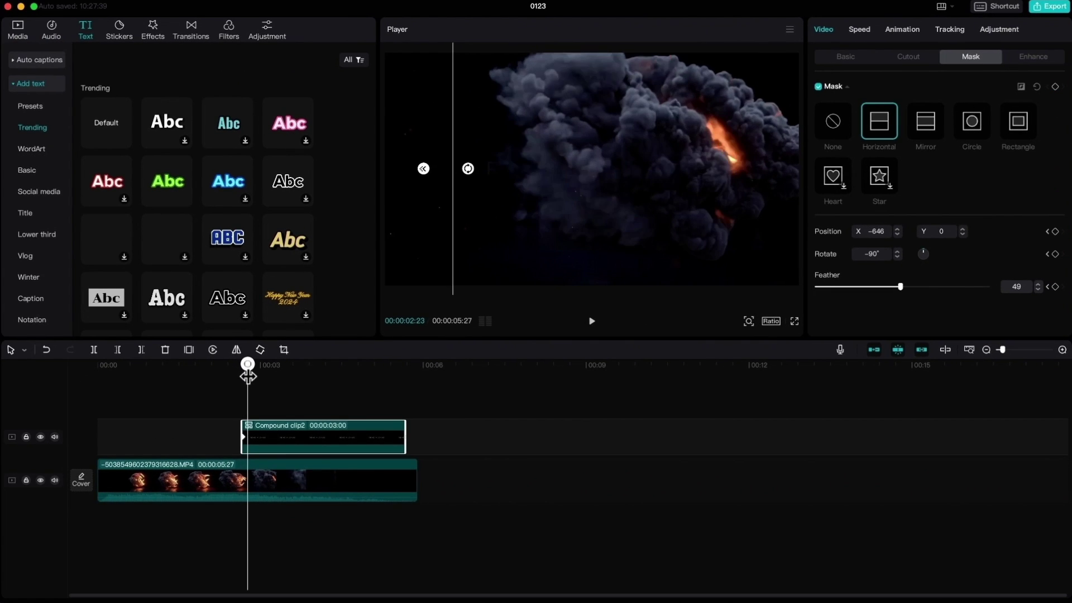
pyautogui.moveTo(6, 477); pyautogui.dragTo(15, 486)
pyautogui.moveTo(253, 378); pyautogui.dragTo(289, 383)
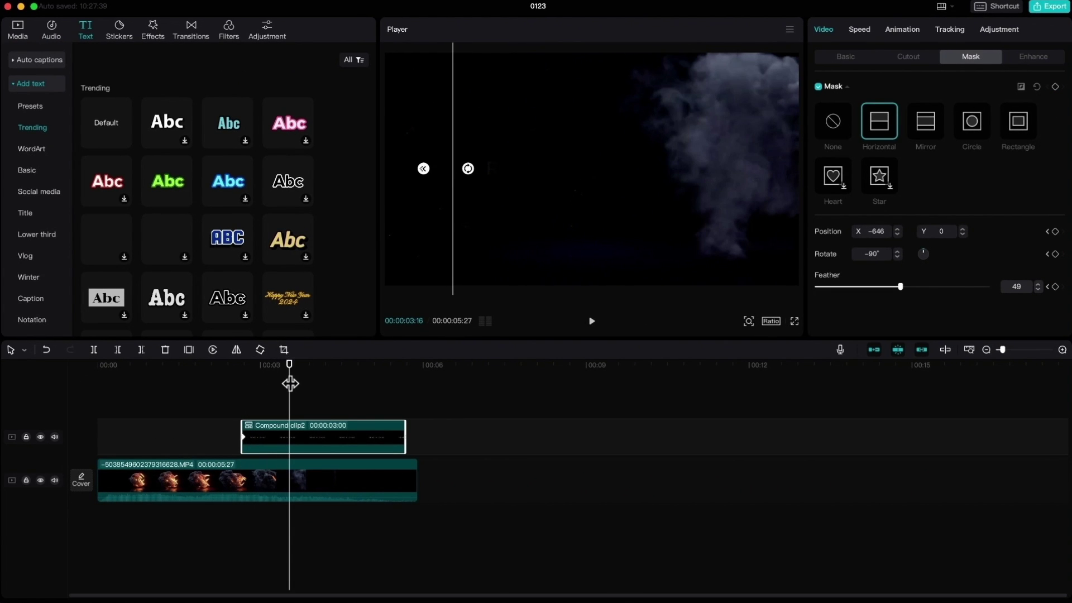
pyautogui.moveTo(454, 169); pyautogui.dragTo(459, 175)
pyautogui.moveTo(552, 178); pyautogui.dragTo(714, 178)
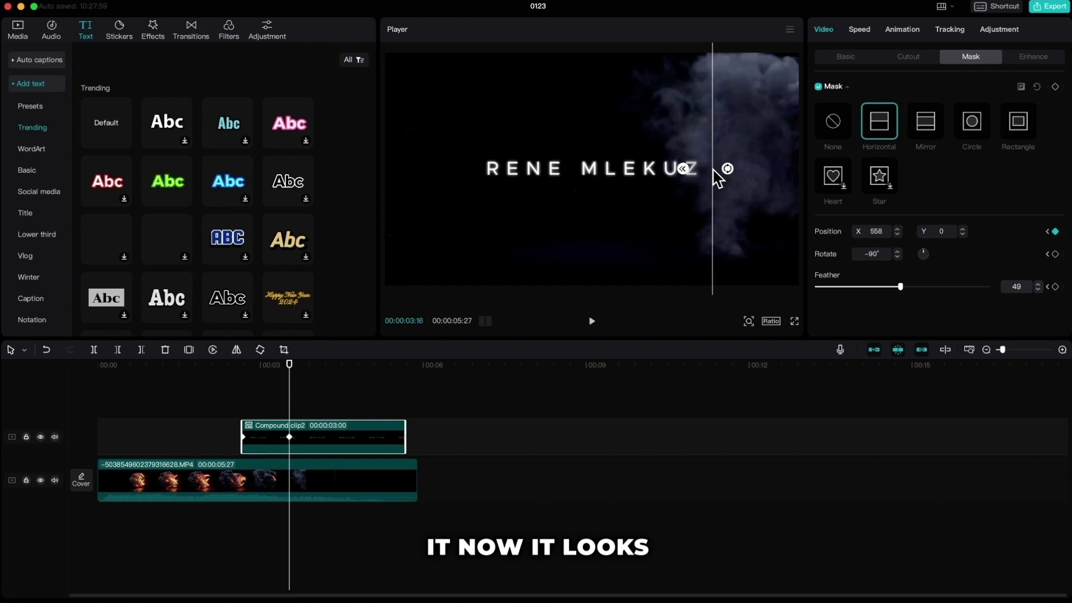
pyautogui.moveTo(218, 364); pyautogui.dragTo(324, 392)
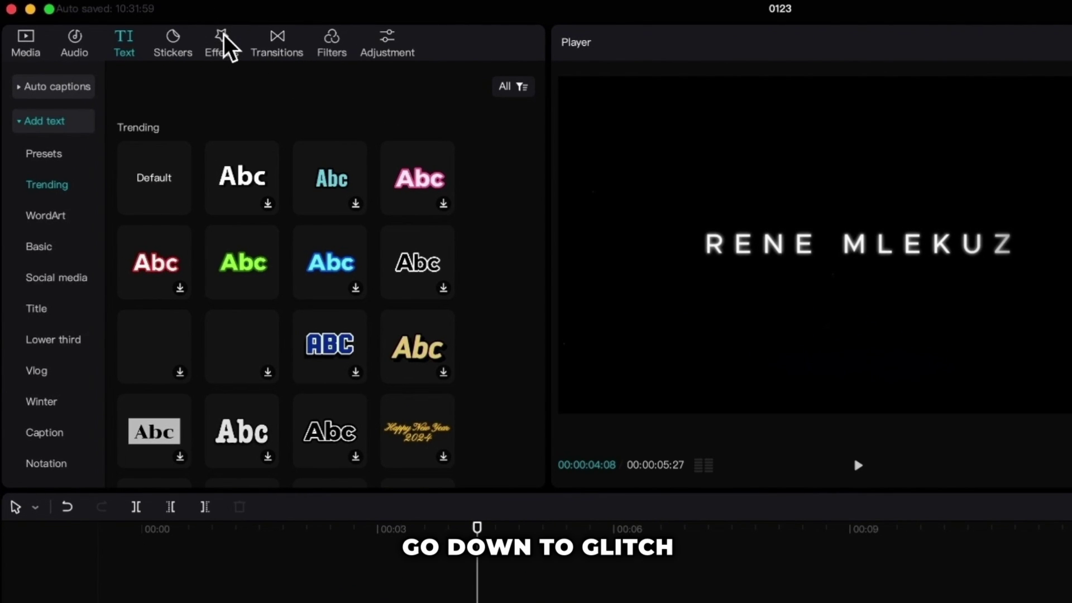
# Apply the Fuzzy glitch effect over the name clip, starting after the reveal
pyautogui.click(223, 42)
pyautogui.click(39, 398)
pyautogui.scroll(-3, 467, 383)
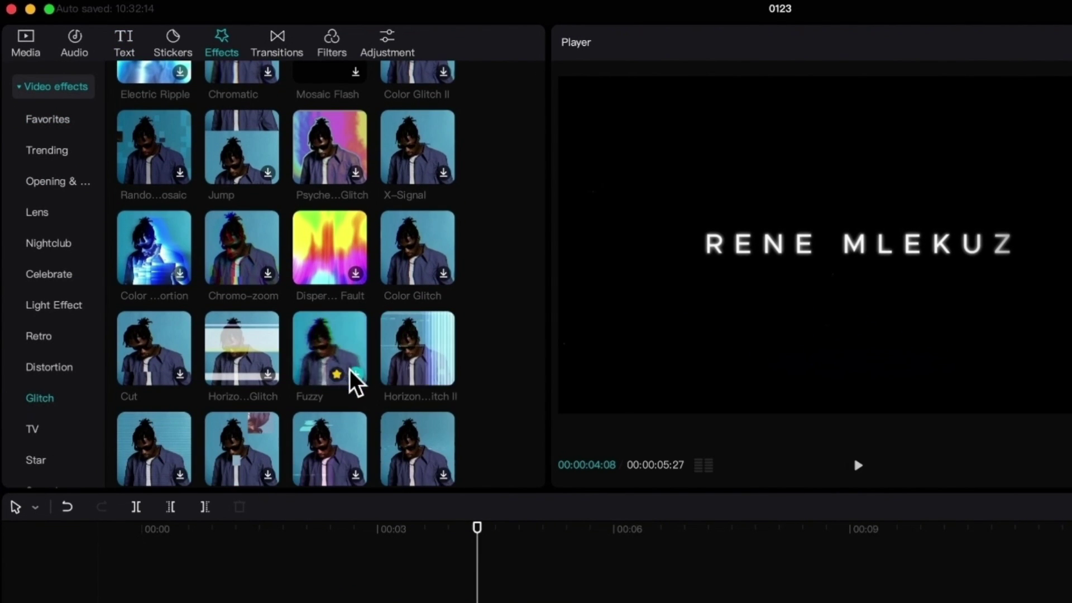
pyautogui.moveTo(357, 385); pyautogui.dragTo(394, 447)
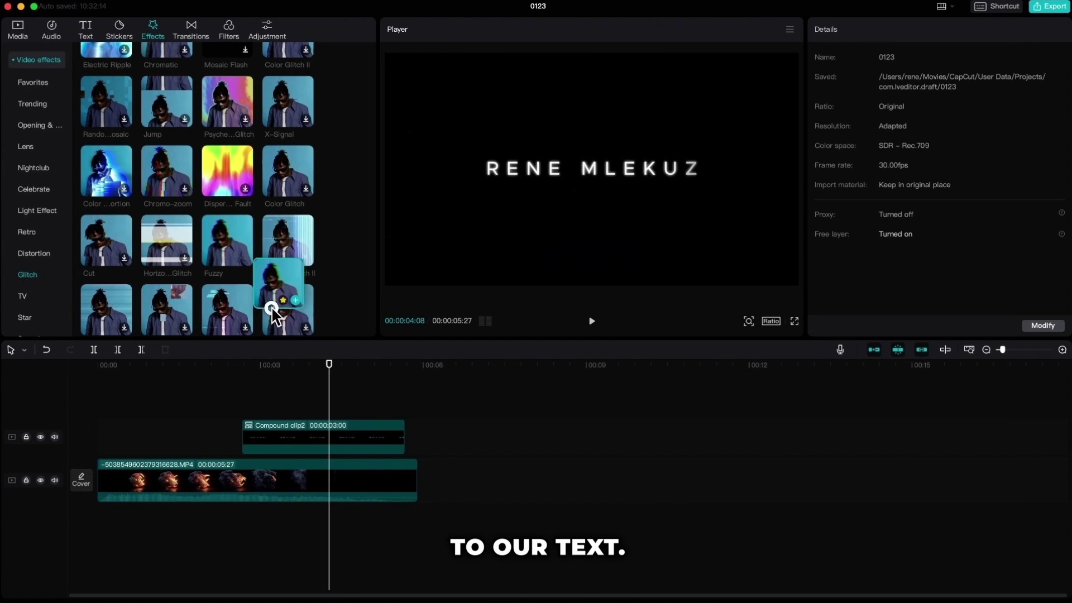
pyautogui.moveTo(272, 309); pyautogui.dragTo(281, 439)
pyautogui.moveTo(328, 364); pyautogui.dragTo(410, 363)
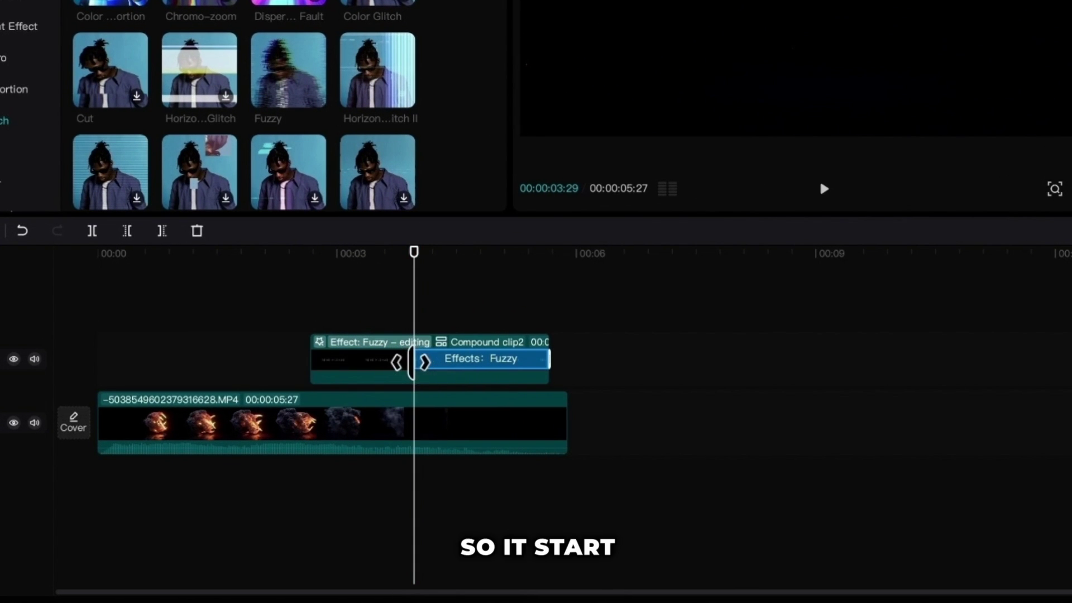
pyautogui.click(475, 253)
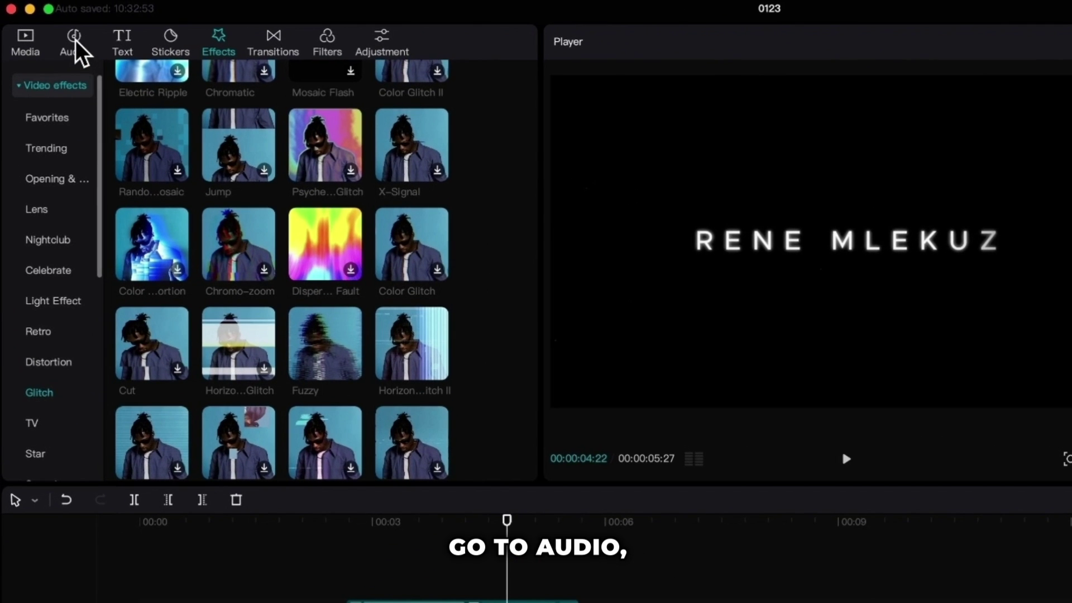
# Add the Glitch sound effect from Audio > Sound effects to the timeline
pyautogui.click(52, 27)
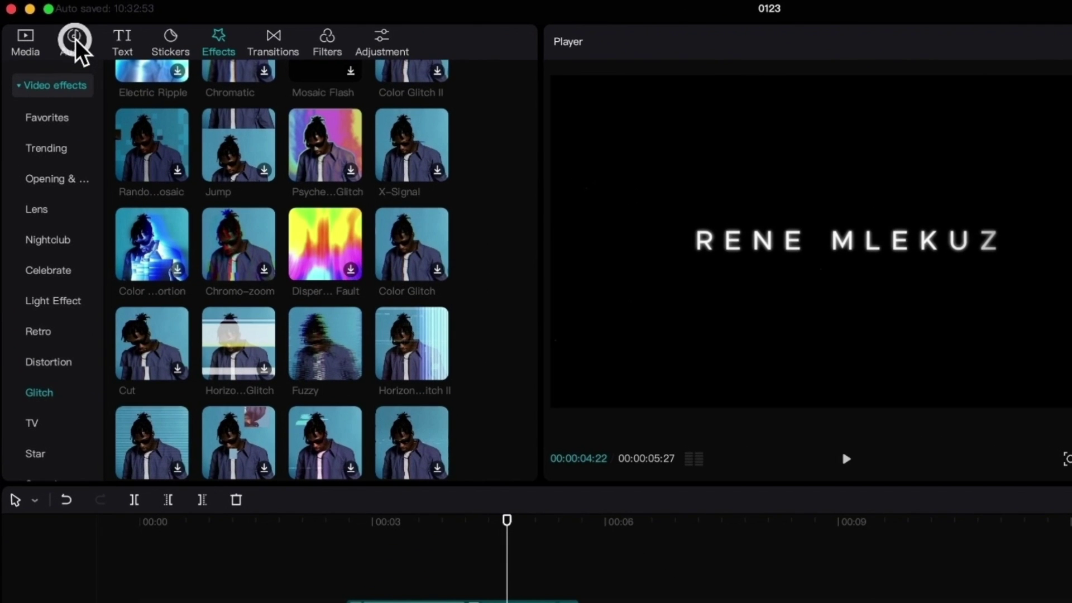
pyautogui.click(46, 120)
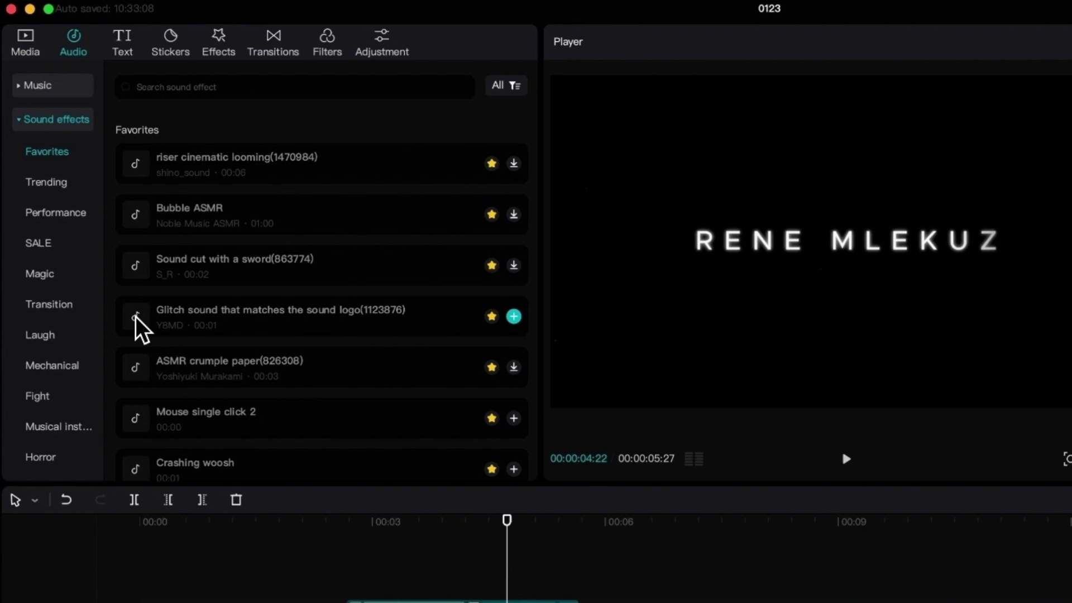
pyautogui.click(136, 317)
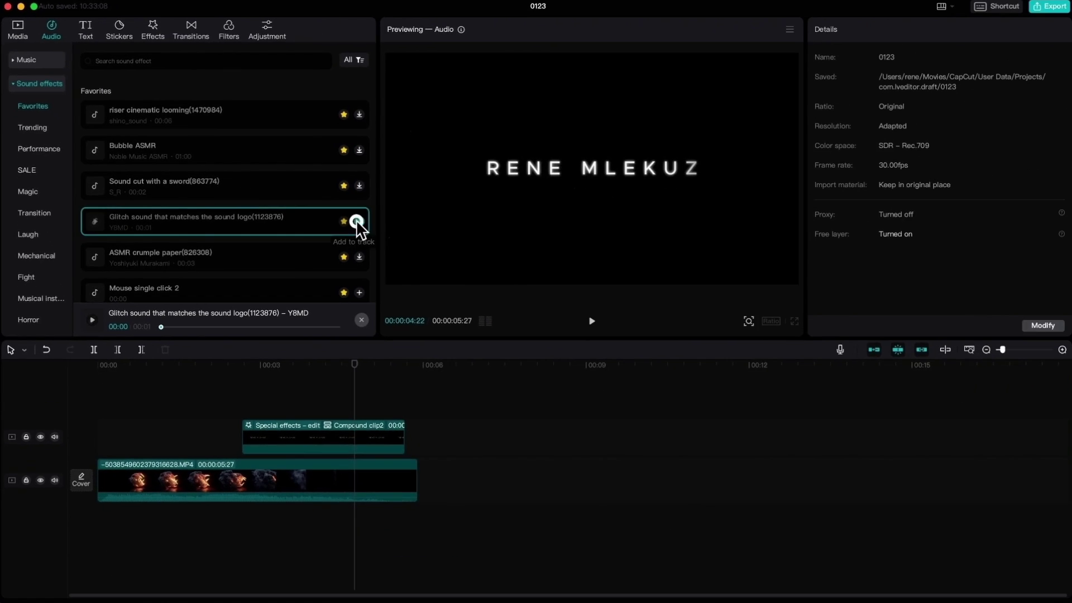
pyautogui.click(513, 316)
# Align the Glitch sound with the Fuzzy effect start and paste a second copy after it
pyautogui.click(364, 434)
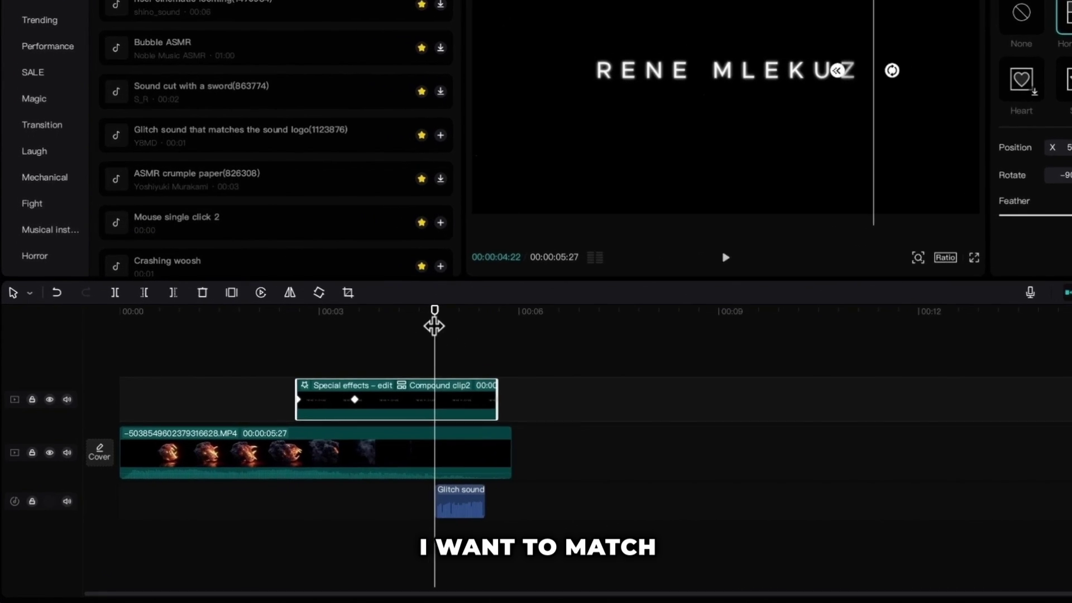
pyautogui.moveTo(354, 365); pyautogui.dragTo(317, 379)
pyautogui.moveTo(445, 288)
pyautogui.mouseDown()
pyautogui.moveTo(397, 282)
pyautogui.moveTo(434, 289)
pyautogui.mouseUp()
pyautogui.click(441, 356)
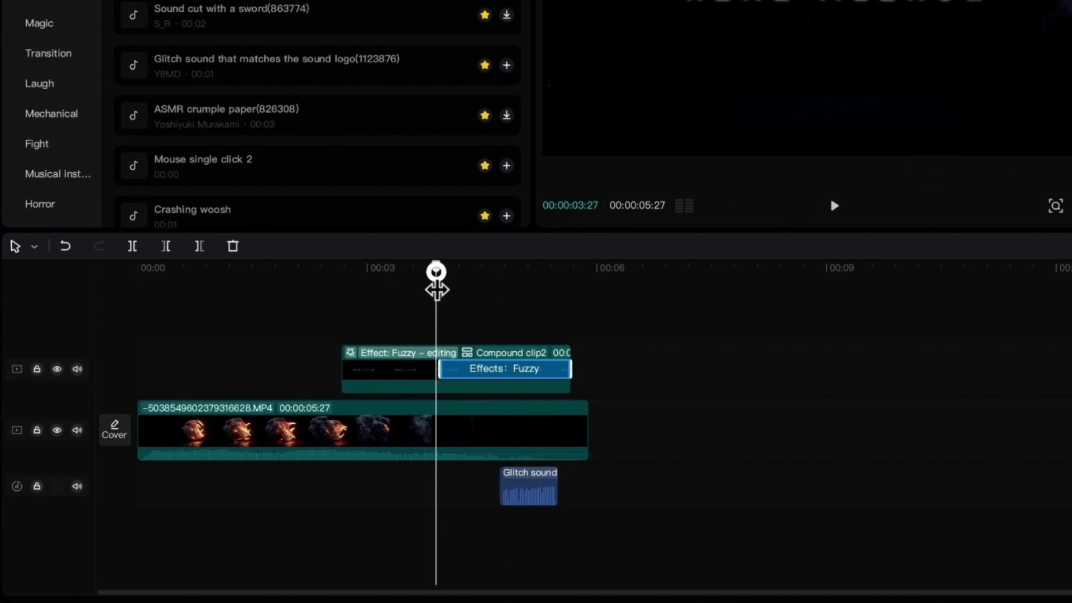
pyautogui.moveTo(524, 480); pyautogui.dragTo(466, 475)
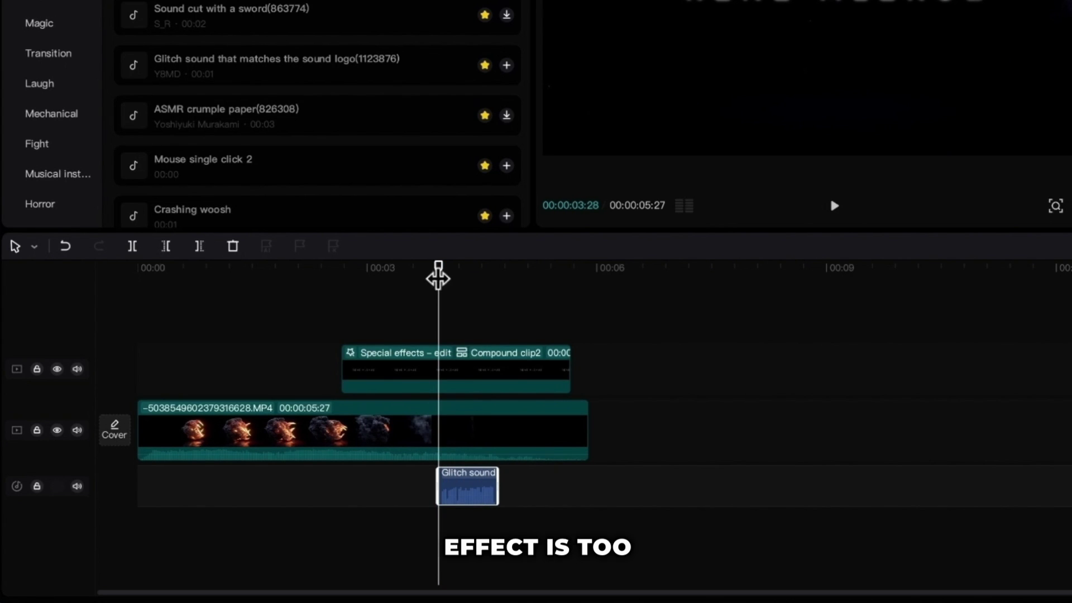
pyautogui.moveTo(438, 277); pyautogui.dragTo(482, 307)
pyautogui.press('super+c')
pyautogui.press('super+v')
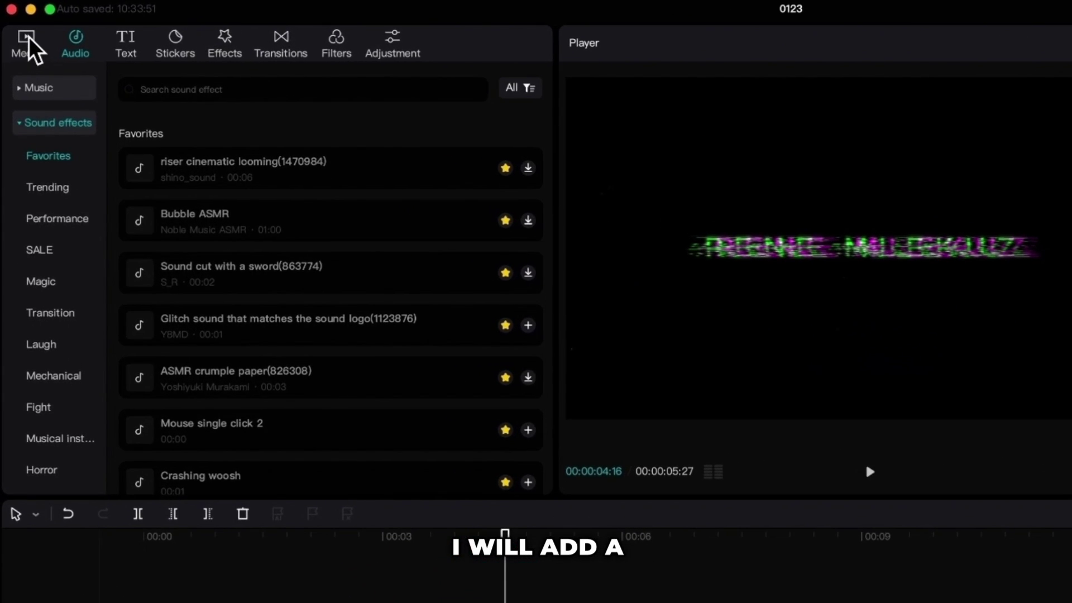
# Put YT-icon.png on a new track, shrink it below the name, and trim it to end with the clips
pyautogui.click(18, 29)
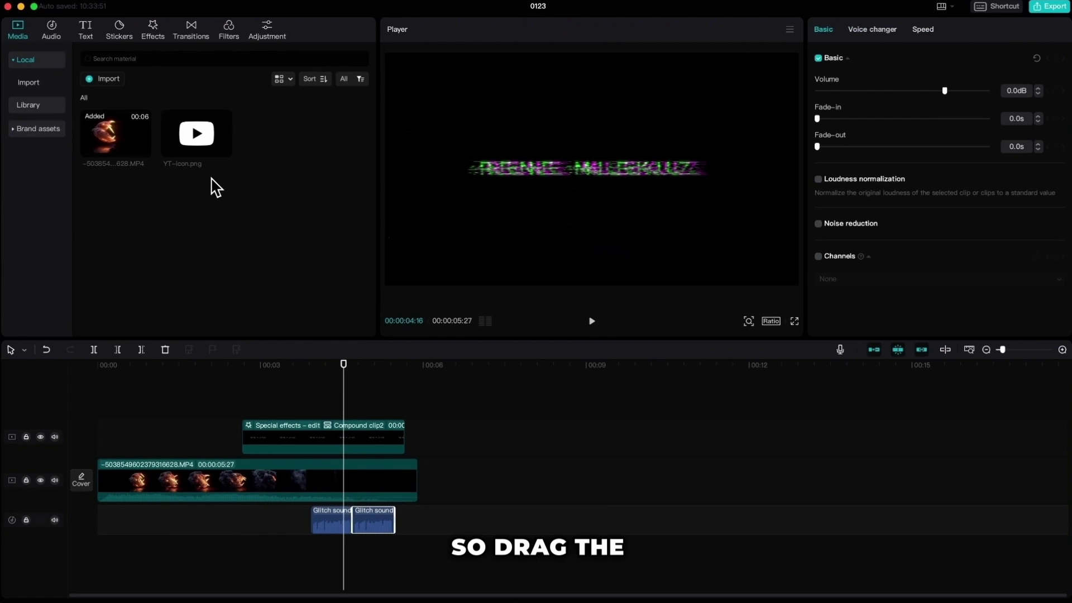
pyautogui.click(215, 187)
pyautogui.moveTo(220, 144); pyautogui.dragTo(347, 404)
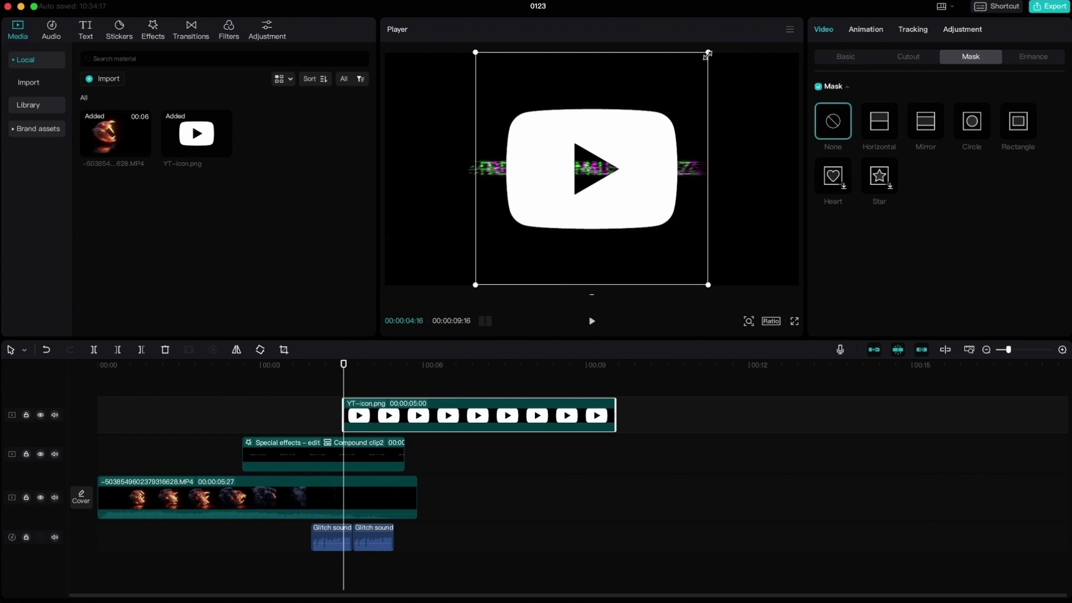
pyautogui.moveTo(707, 54); pyautogui.dragTo(611, 150)
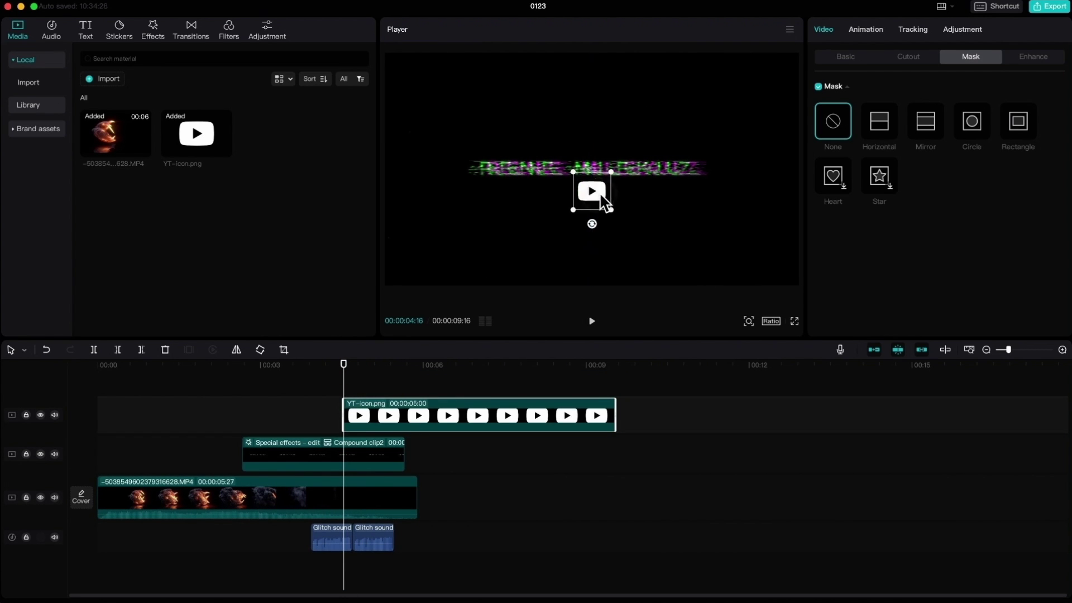
pyautogui.moveTo(615, 414); pyautogui.dragTo(403, 431)
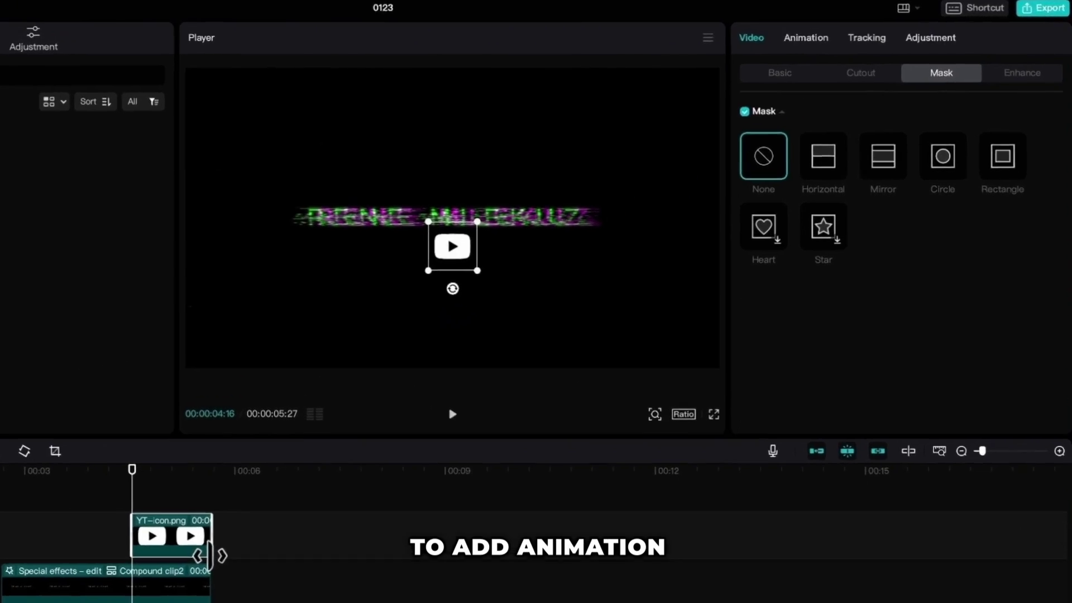
# Give the YT-icon clip a Fade In entrance animation lasting 0.4s
pyautogui.click(776, 44)
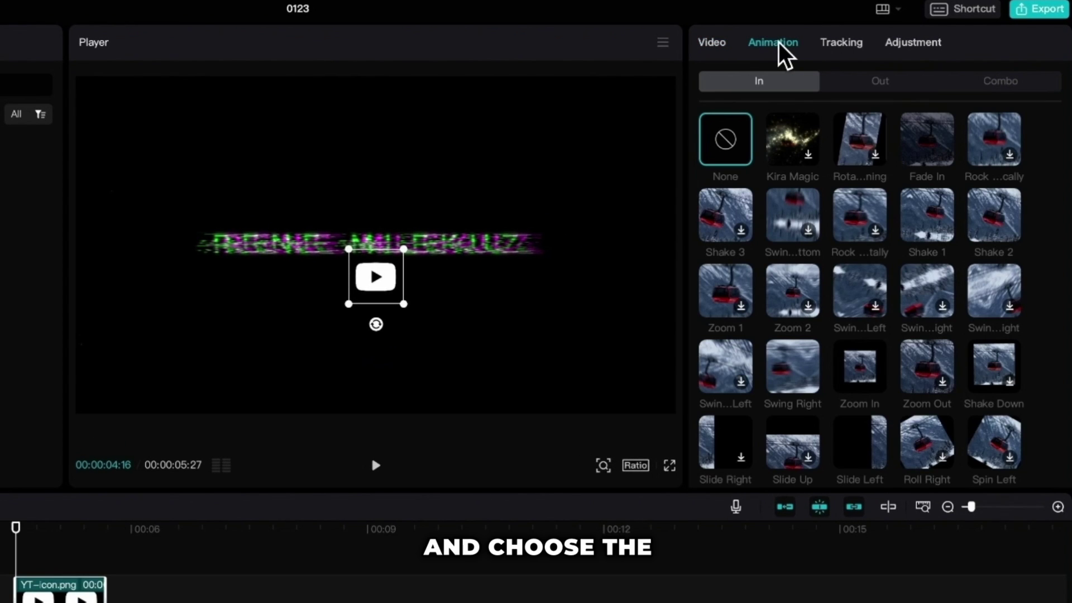
pyautogui.click(940, 162)
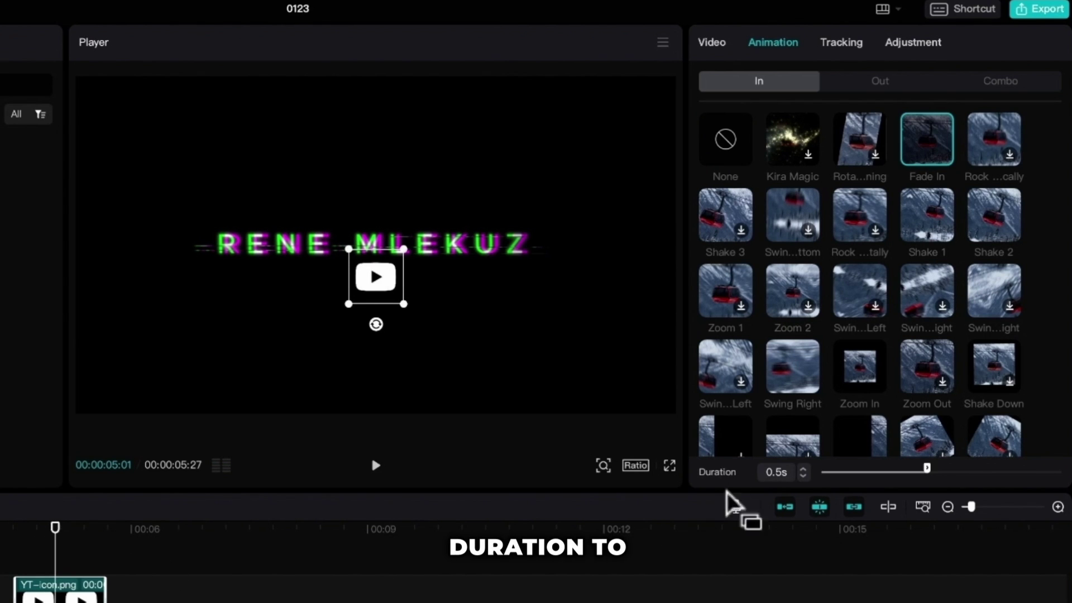
pyautogui.click(802, 476)
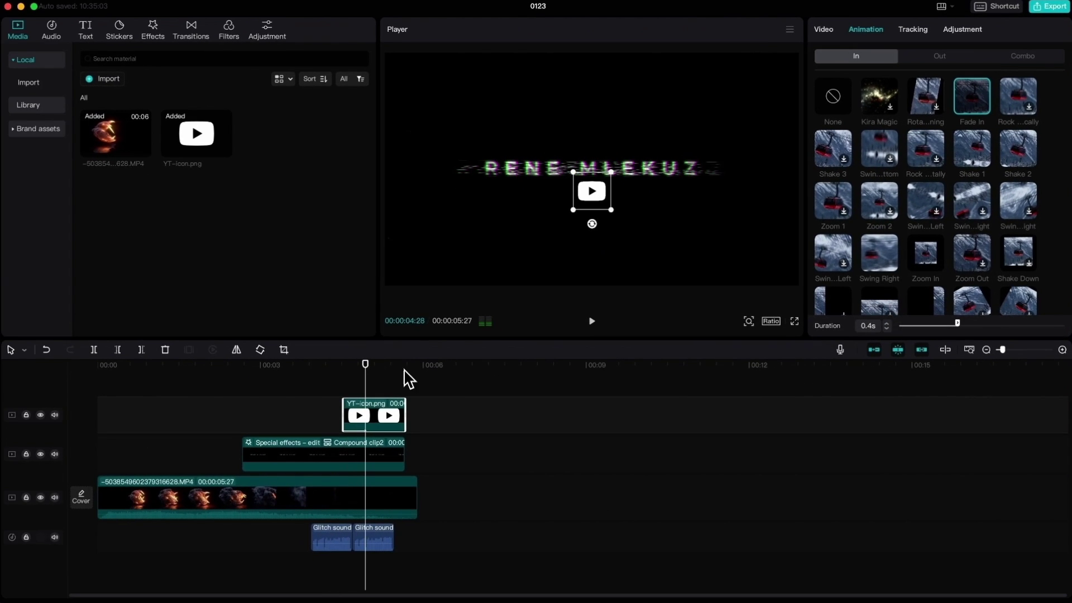
pyautogui.moveTo(370, 358); pyautogui.dragTo(354, 373)
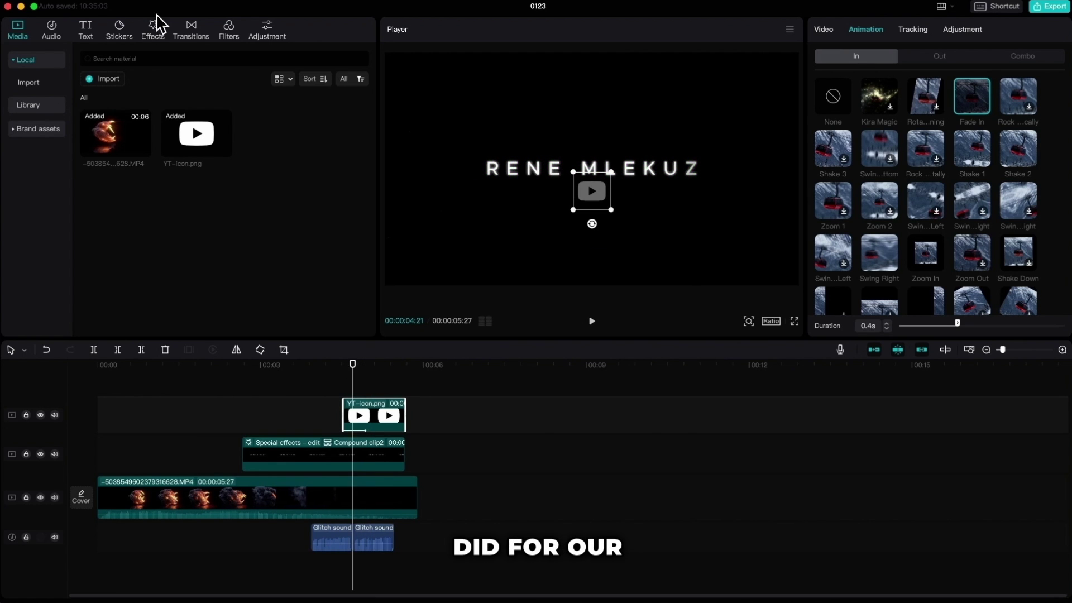
# Drag the Fuzzy effect from Favorites onto the timeline over the end of the title and icon
pyautogui.click(152, 28)
pyautogui.click(44, 90)
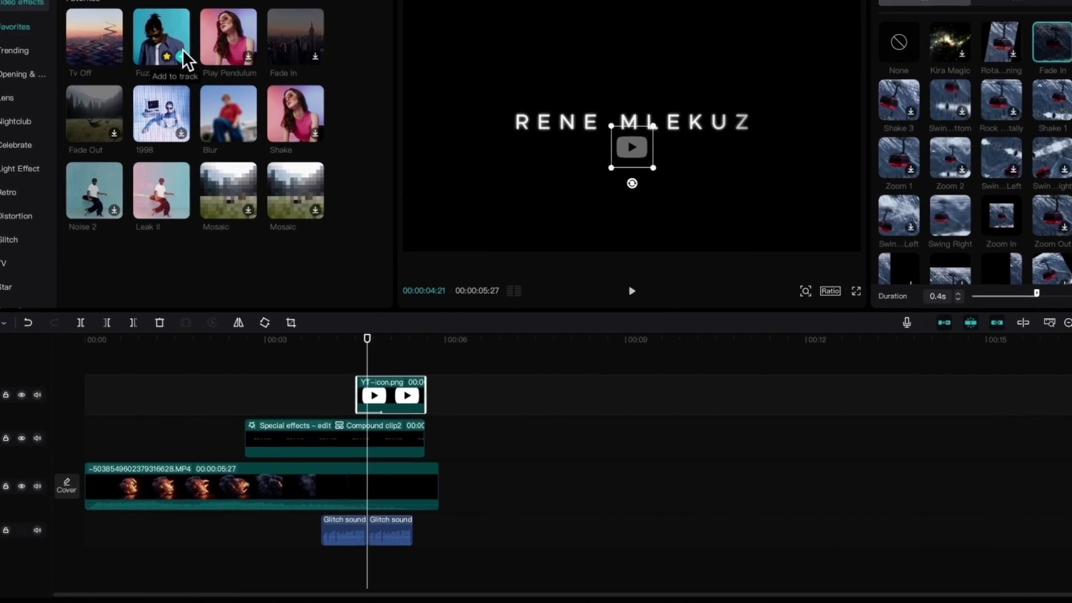
pyautogui.moveTo(186, 115); pyautogui.dragTo(361, 402)
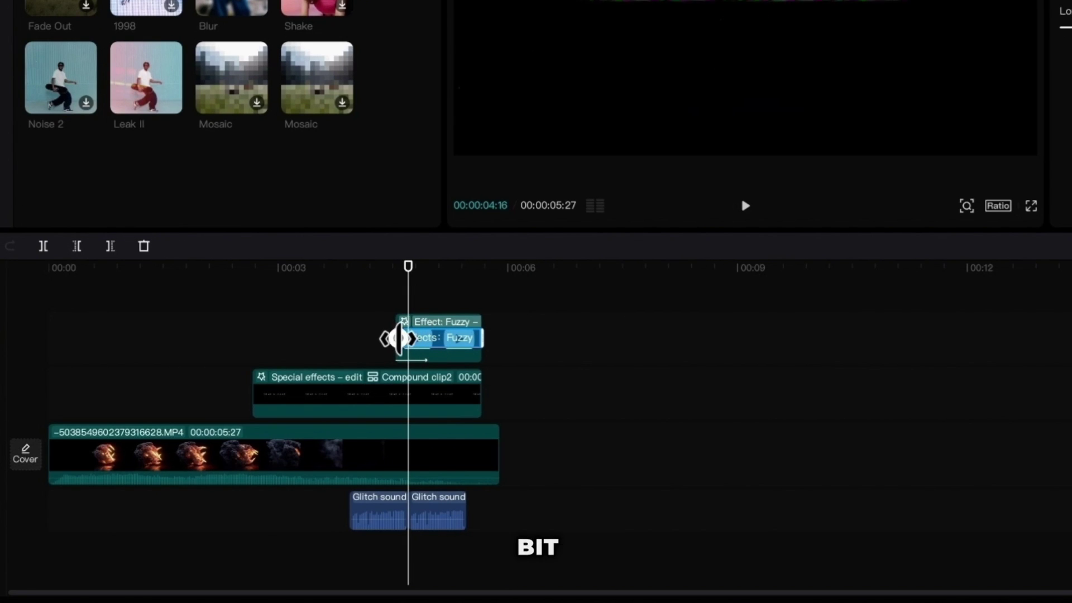
# Trim the fireball background clip so it ends at 05:20
pyautogui.click(479, 267)
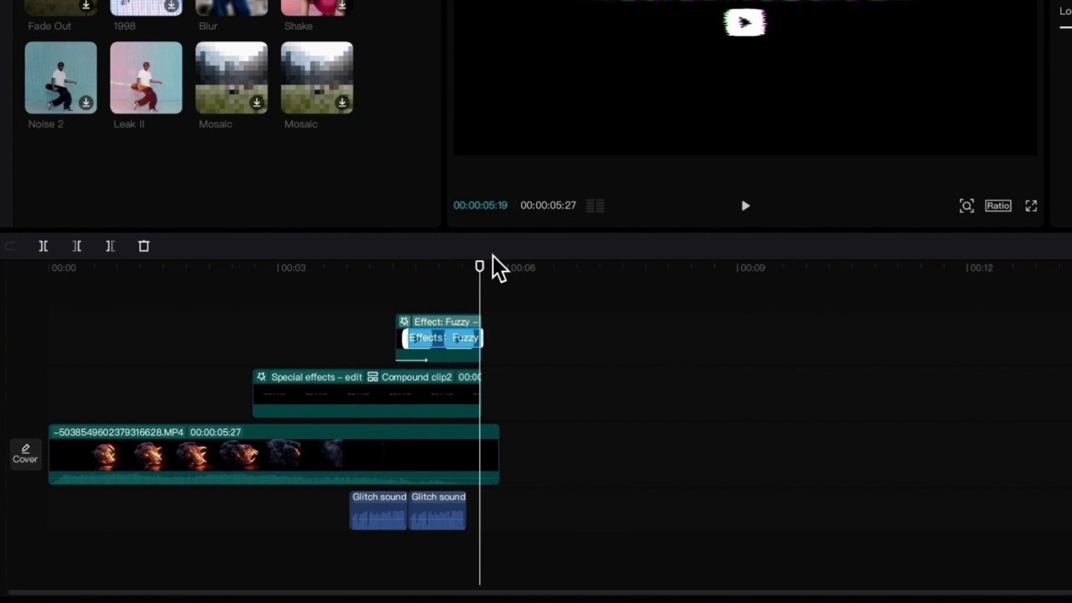
pyautogui.click(478, 446)
pyautogui.moveTo(497, 446); pyautogui.dragTo(483, 446)
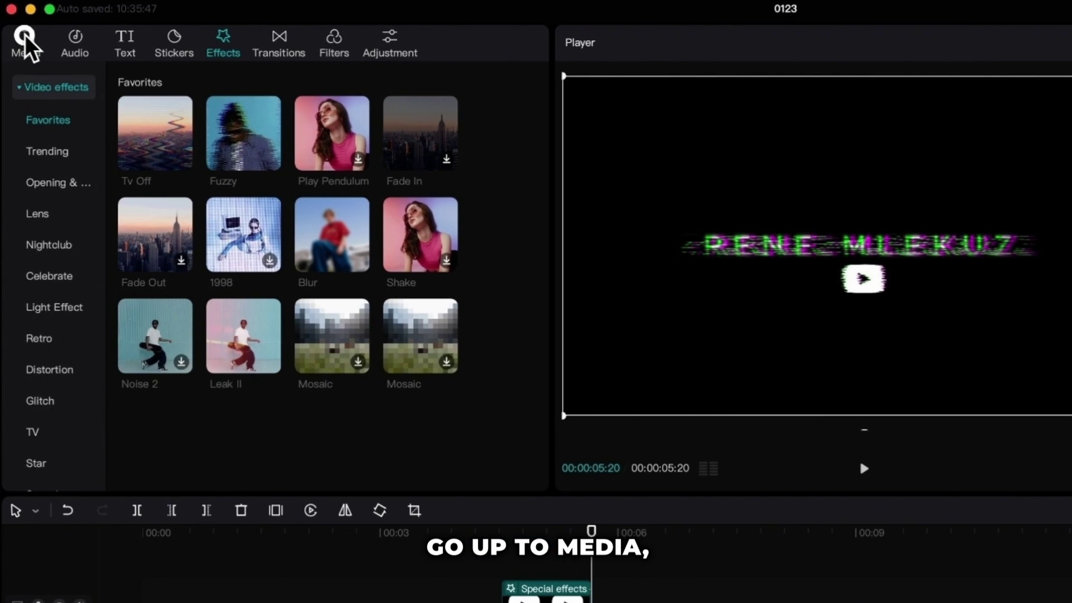
# Append a black stock clip from the media Library after the fire clip
pyautogui.click(25, 34)
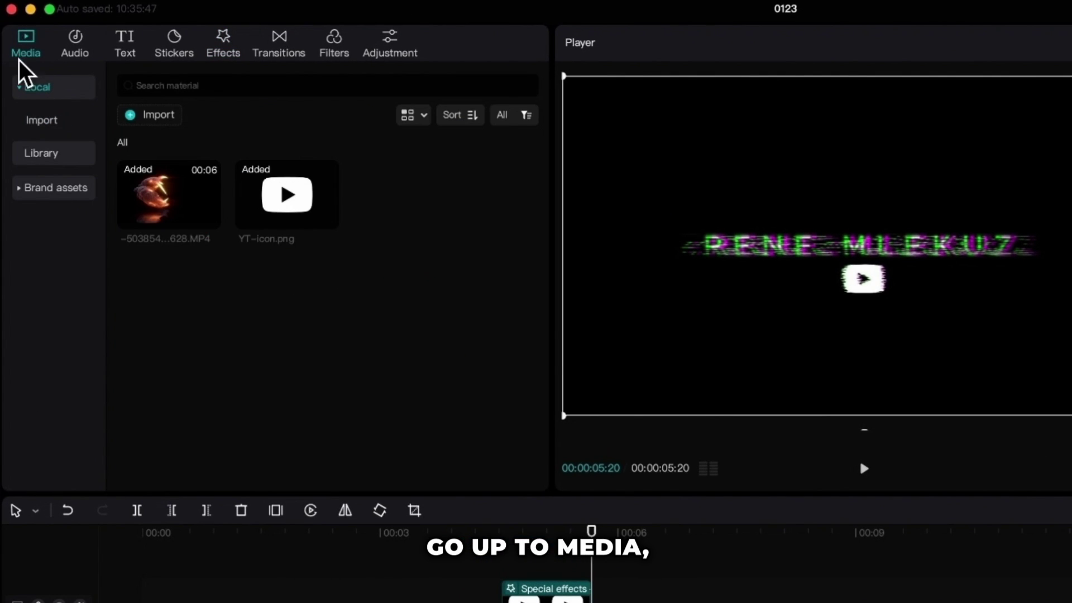
pyautogui.click(38, 158)
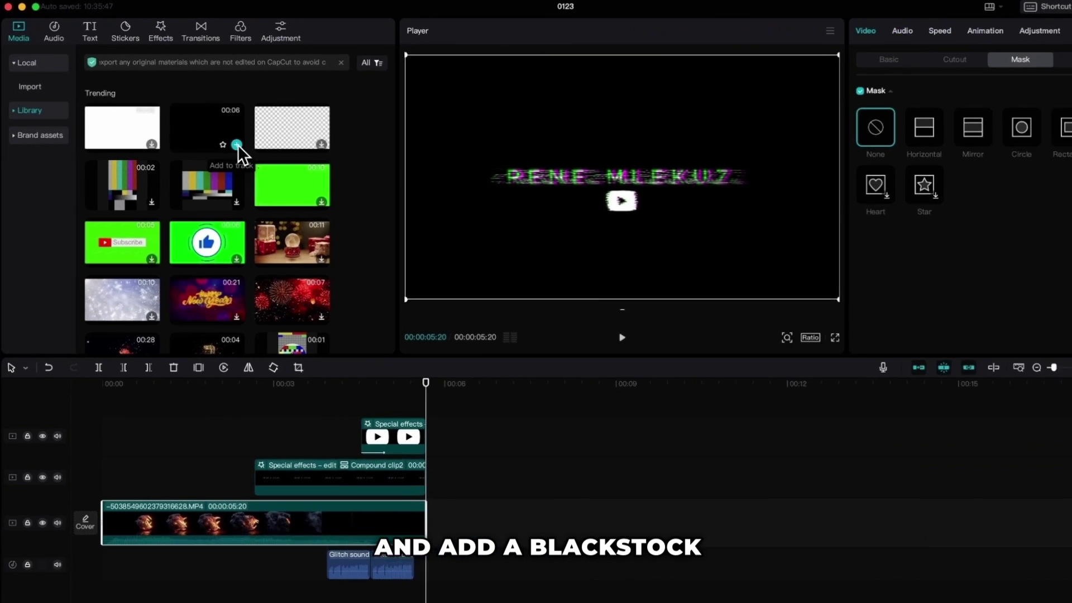
pyautogui.click(329, 200)
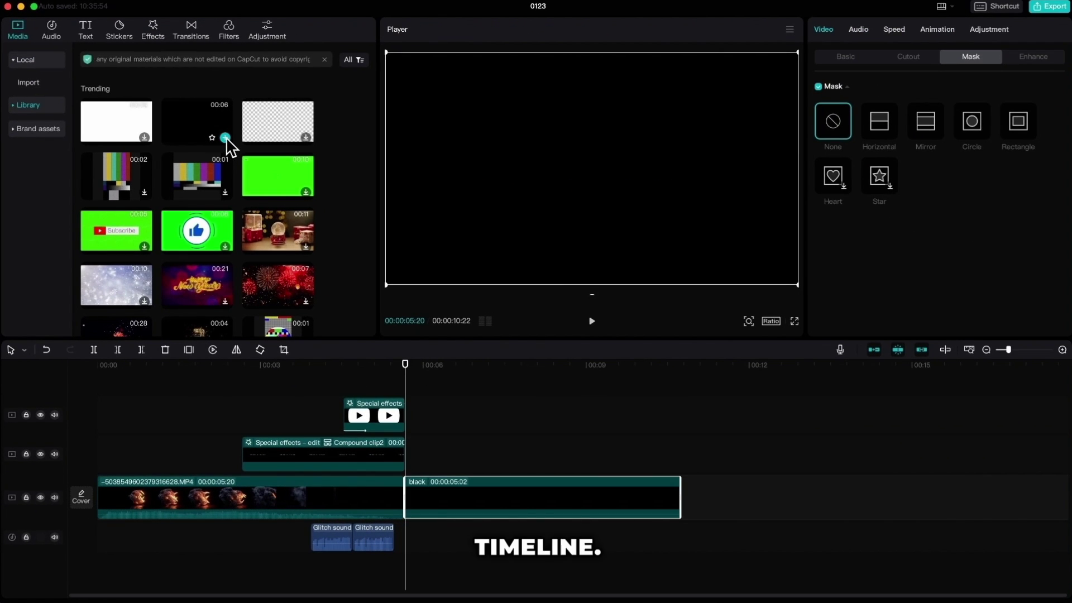
# Add the Tv Off effect from Opening & closing at the 05:20 playhead, over the black clip
pyautogui.click(406, 366)
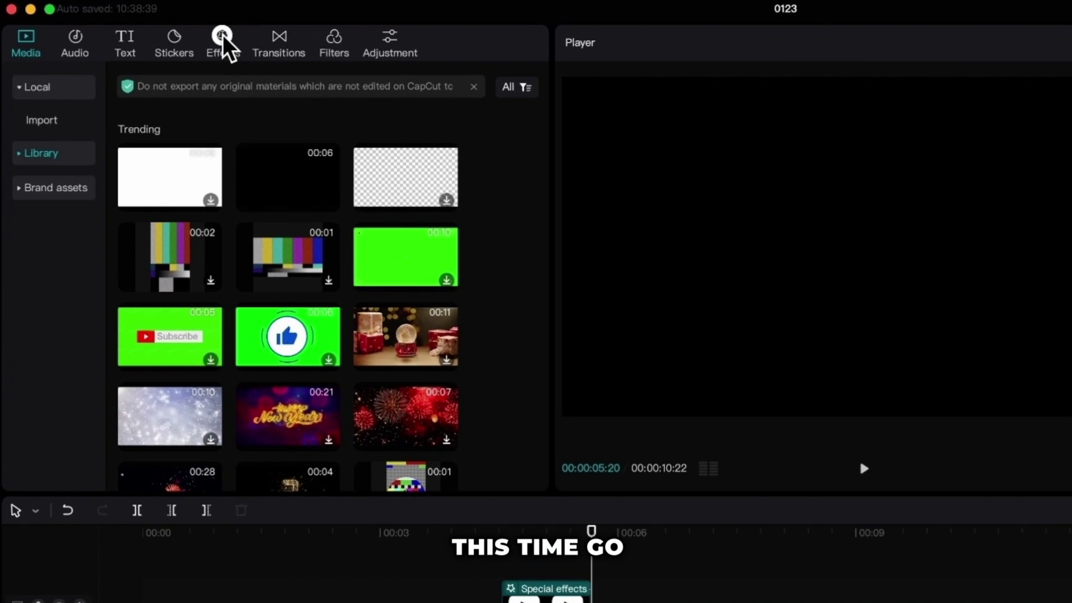
pyautogui.click(223, 45)
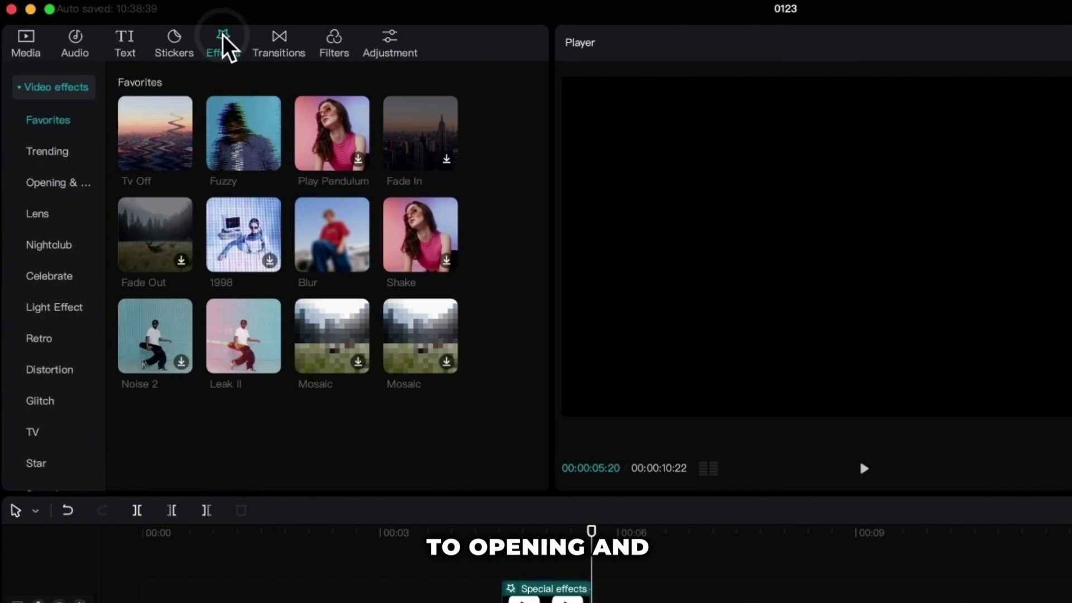
pyautogui.click(47, 183)
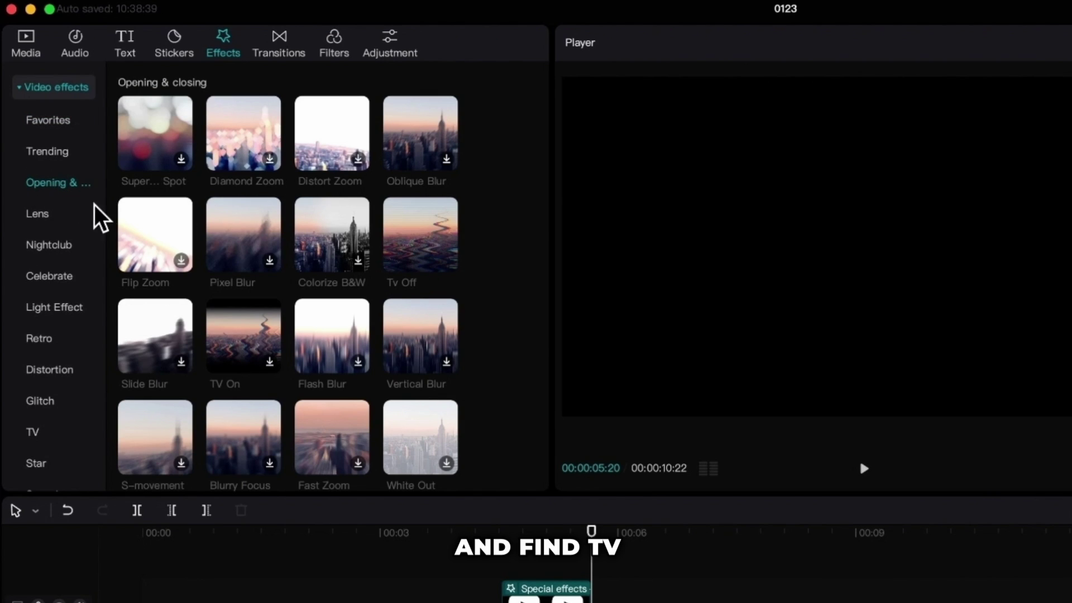
pyautogui.moveTo(444, 265)
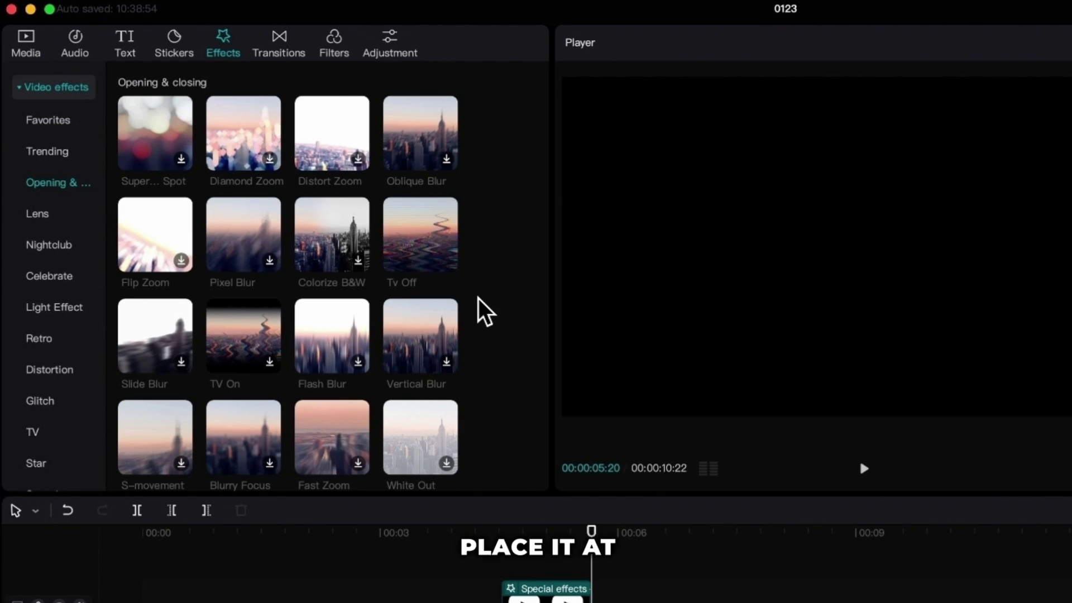
pyautogui.moveTo(447, 263)
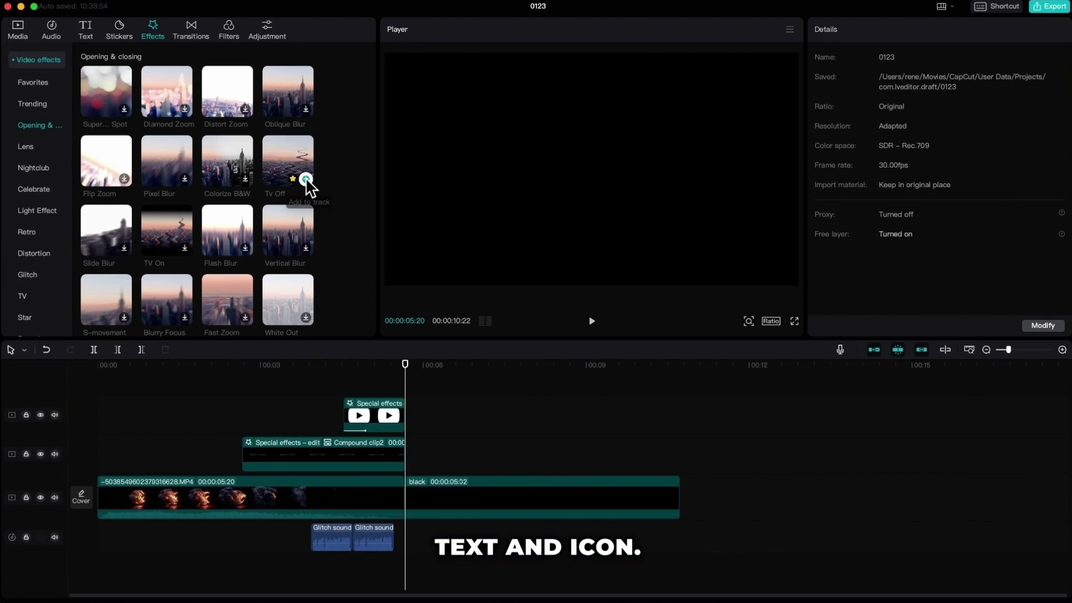
pyautogui.click(306, 178)
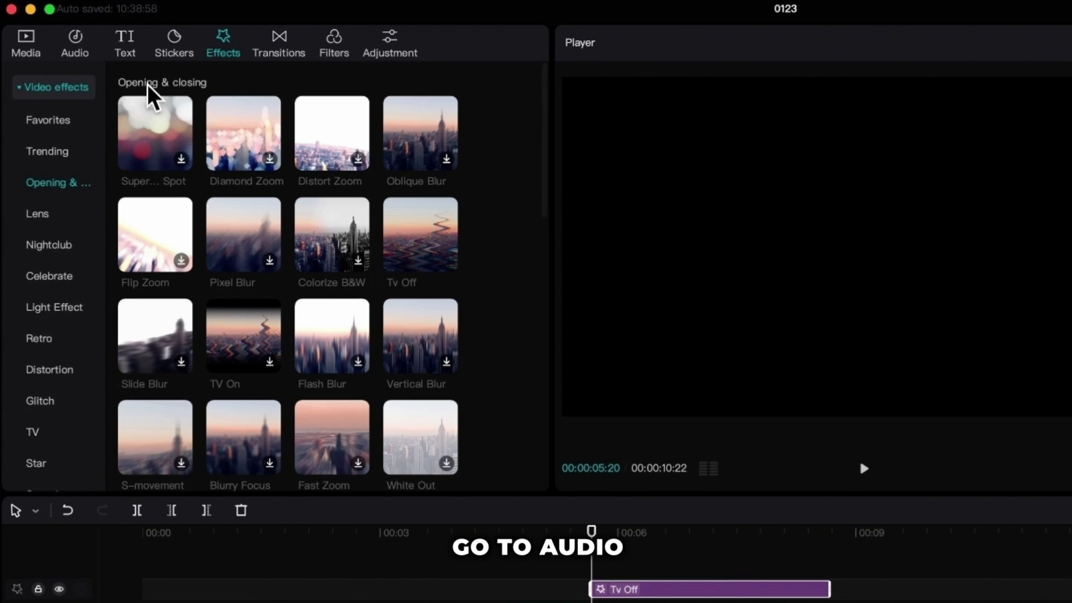
# Search sound effects for 'shut', preview the first result, and add it at 05:20
pyautogui.click(77, 46)
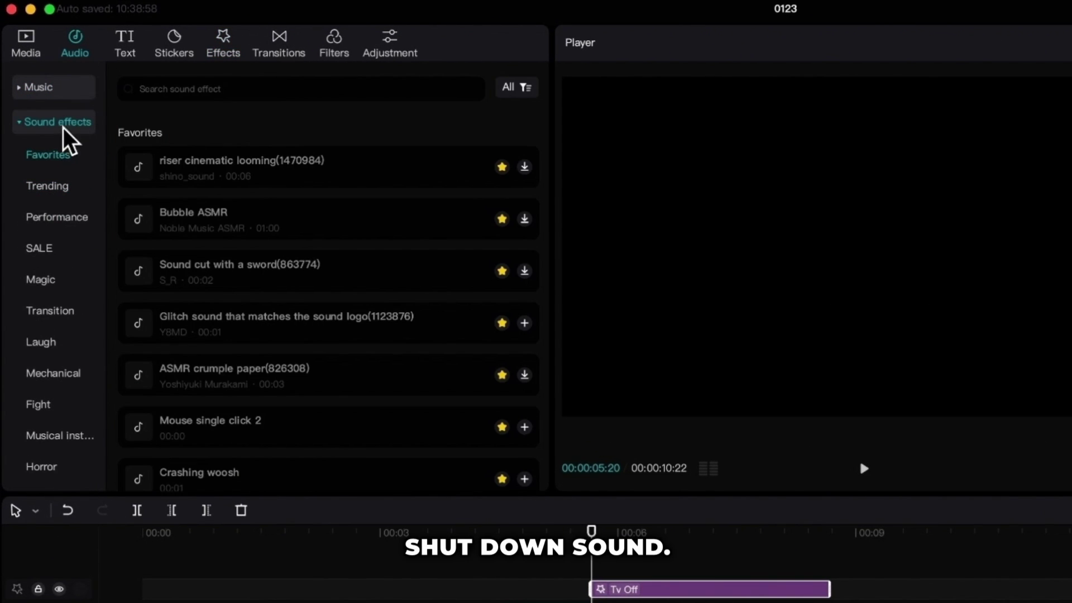
pyautogui.write('shut down')
pyautogui.press('Return')
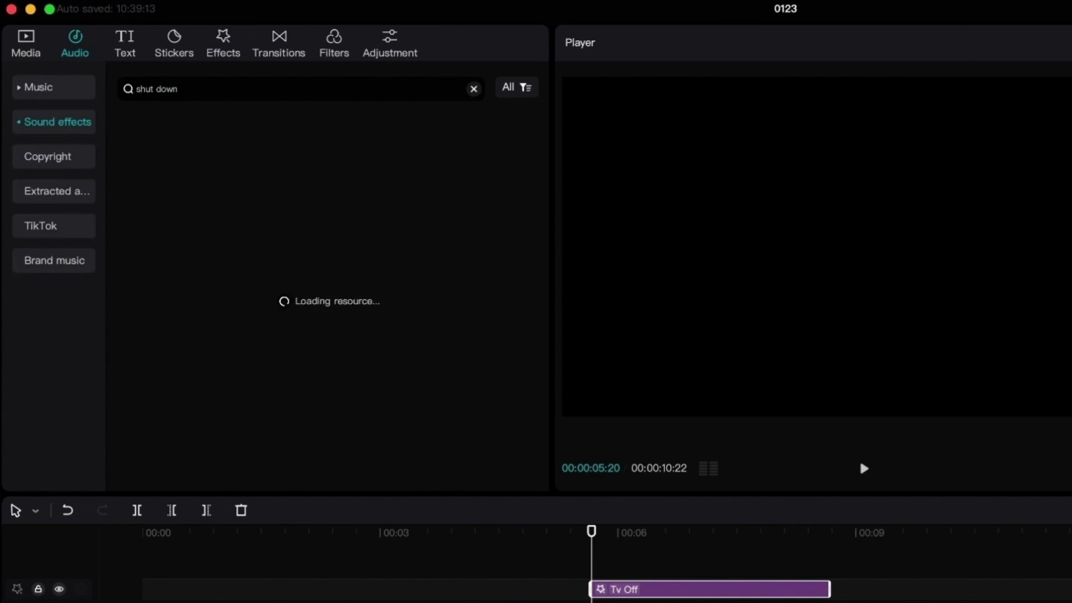
pyautogui.click(141, 141)
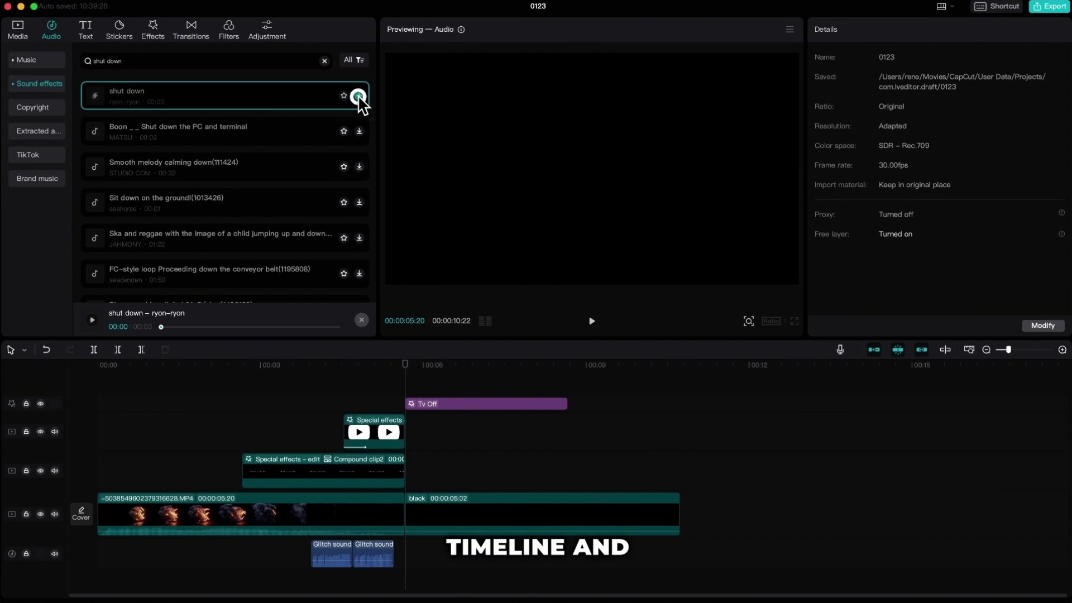
pyautogui.click(469, 124)
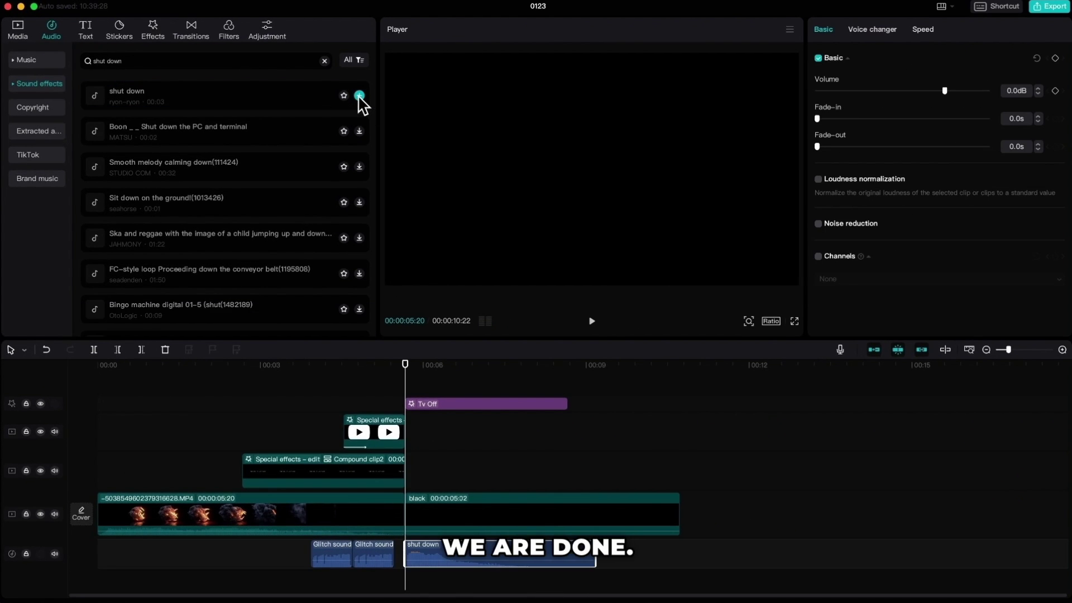
pyautogui.moveTo(405, 366); pyautogui.dragTo(96, 394)
pyautogui.press('space')
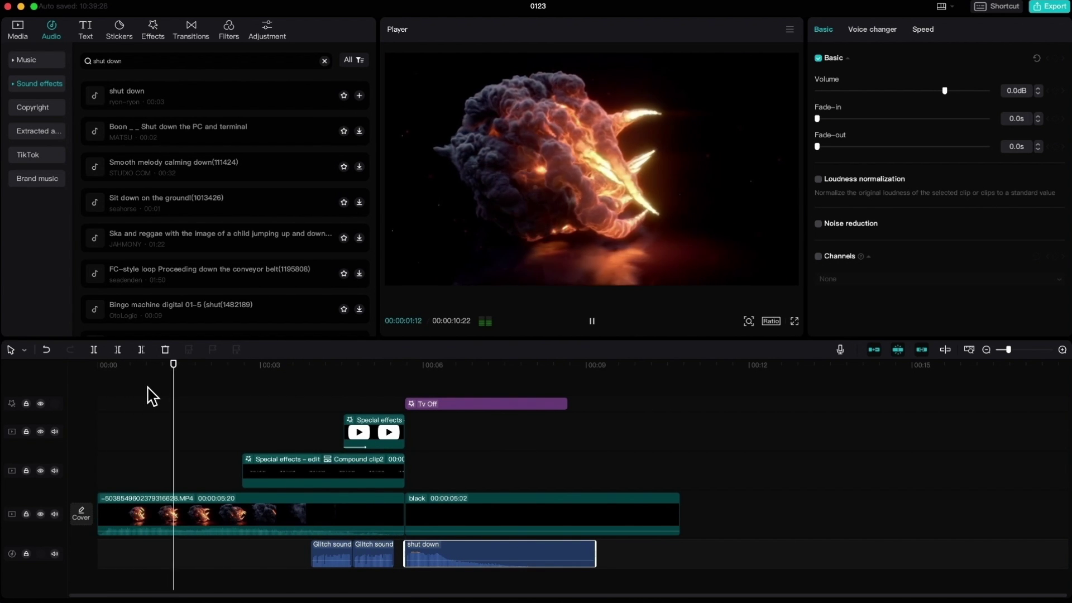